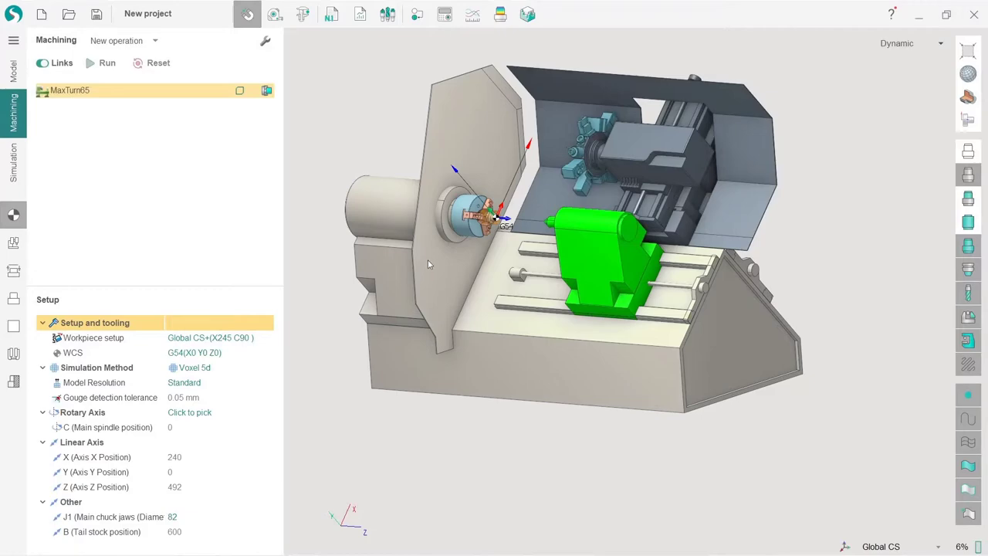
# Add a Lathe facing operation to the machining project.
pyautogui.scroll(5, 428, 260)
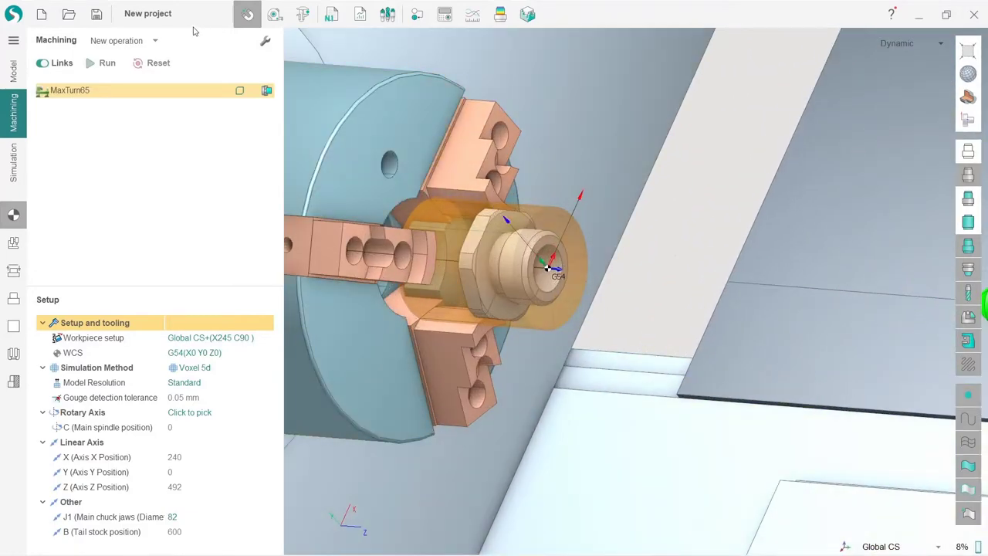
pyautogui.moveTo(382, 207); pyautogui.dragTo(613, 269, button='middle')
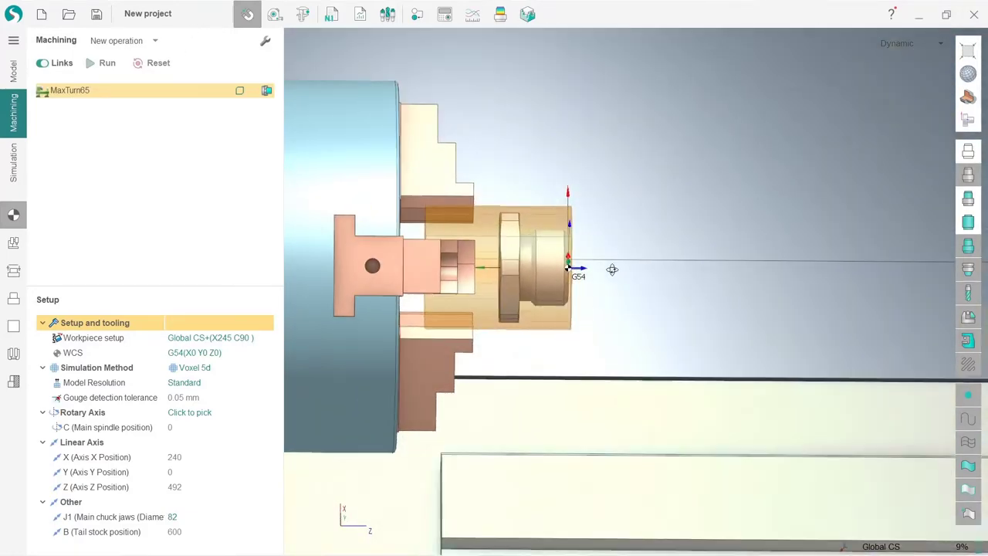
pyautogui.click(156, 41)
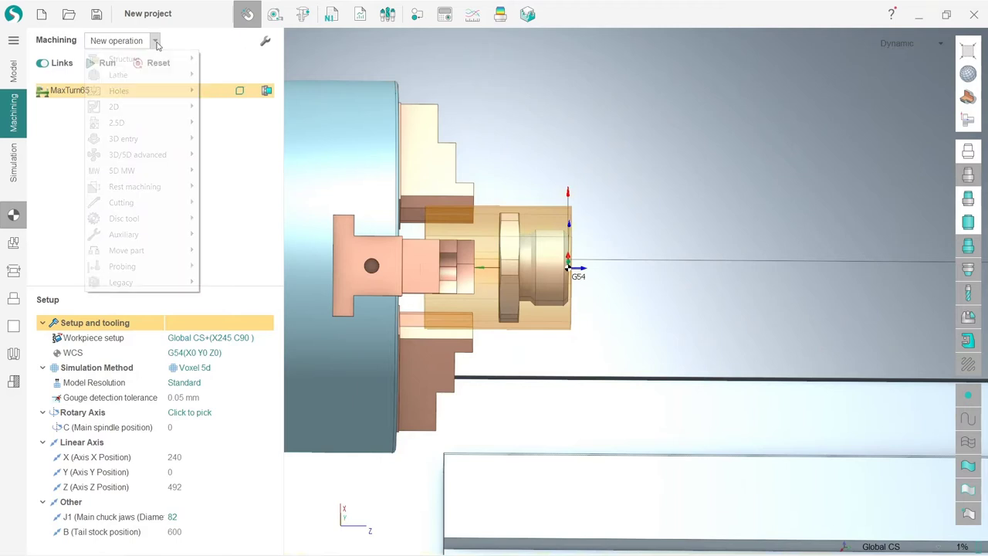
pyautogui.moveTo(167, 75)
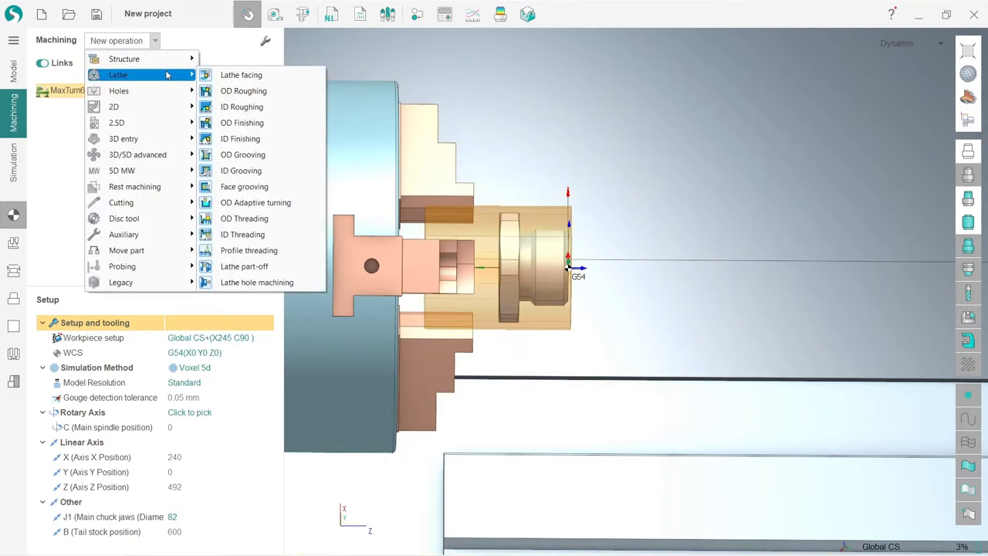
pyautogui.click(245, 75)
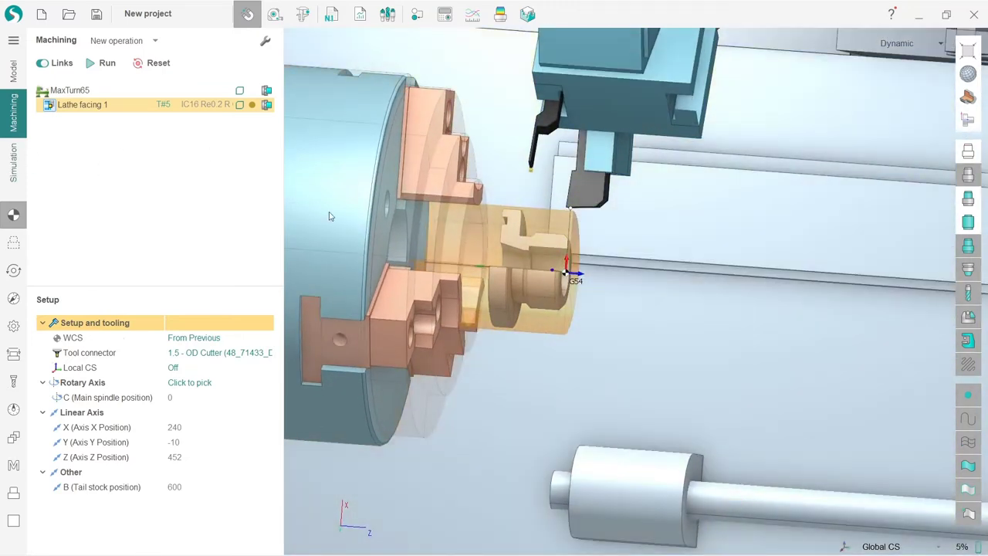
# Examine the facing operation's job assignment contour along the part's front face, from the workpiece's outer diameter to the spindle axis.
pyautogui.scroll(5, 514, 225)
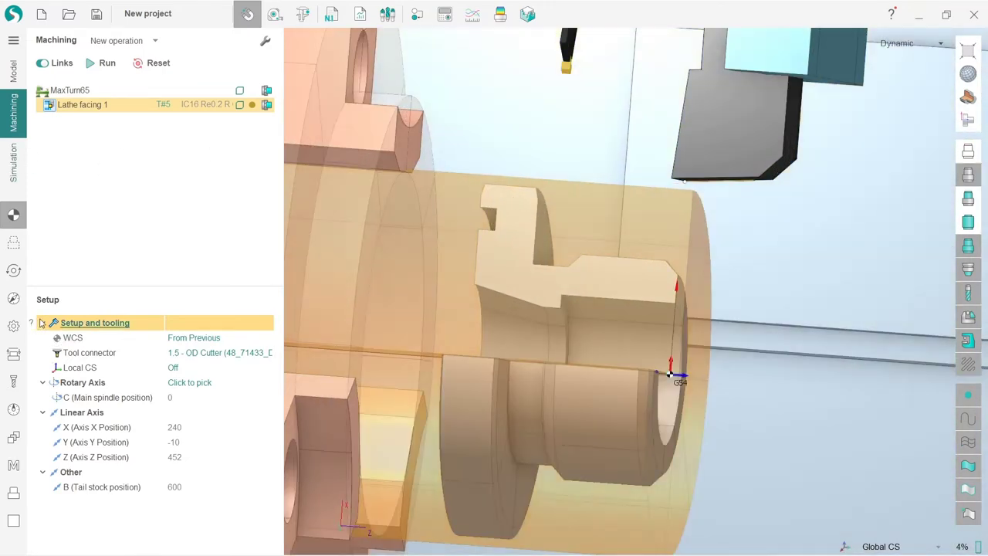
pyautogui.click(13, 244)
pyautogui.moveTo(618, 291)
pyautogui.mouseDown(button='middle')
pyautogui.moveTo(657, 289)
pyautogui.moveTo(633, 298)
pyautogui.mouseUp(button='middle')
pyautogui.scroll(3, 680, 327)
pyautogui.scroll(-3, 688, 347)
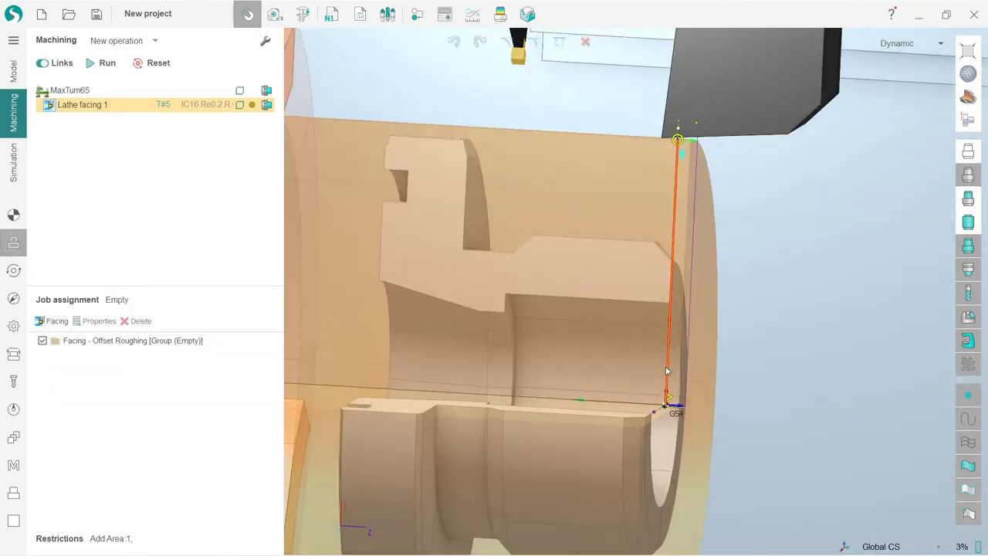
pyautogui.moveTo(688, 346); pyautogui.dragTo(642, 237, button='middle')
pyautogui.moveTo(557, 355); pyautogui.dragTo(582, 167, button='middle')
pyautogui.moveTo(469, 323); pyautogui.dragTo(528, 338, button='middle')
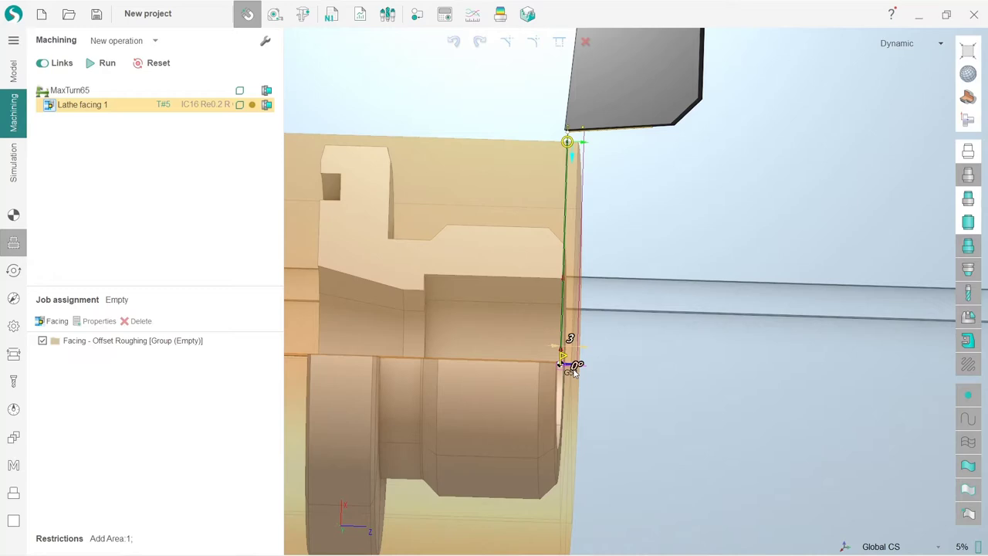
pyautogui.scroll(2, 575, 368)
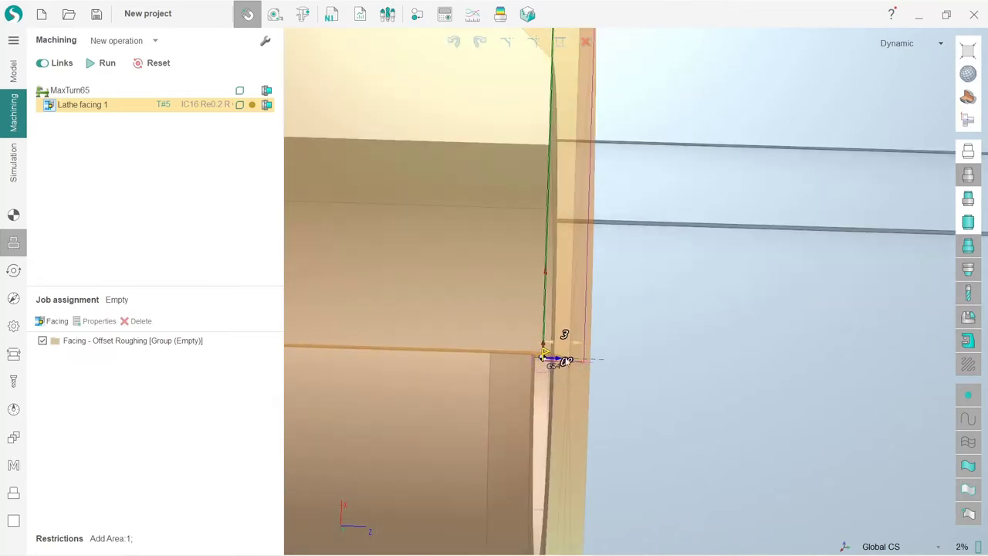
pyautogui.scroll(-3, 556, 351)
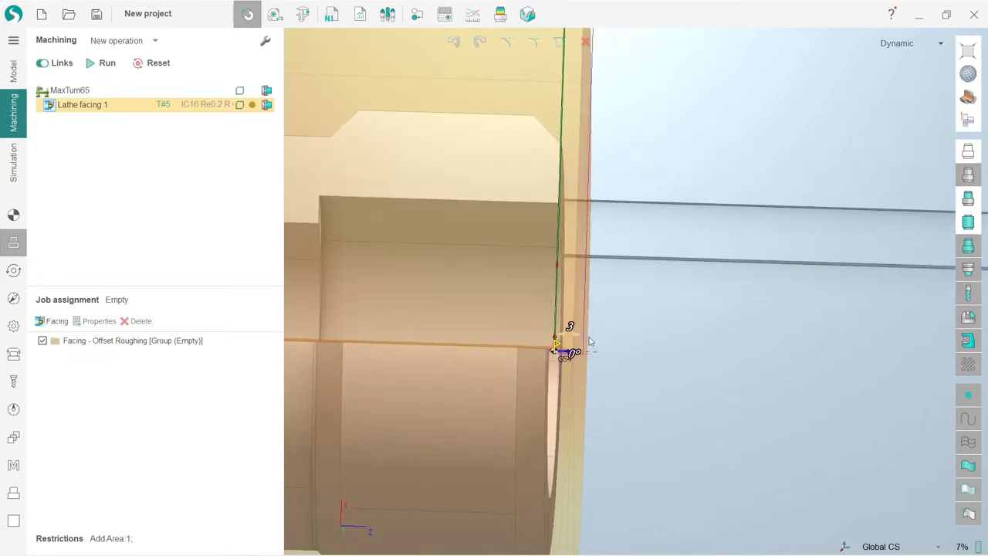
pyautogui.scroll(2, 559, 210)
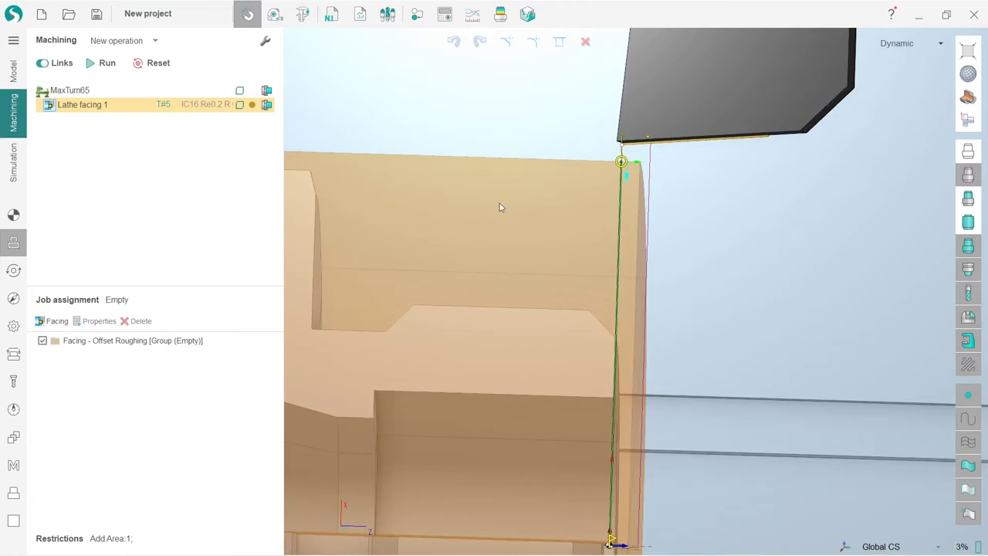
# Calculate the toolpath of the Lathe facing operation.
pyautogui.click(103, 63)
pyautogui.scroll(3, 673, 260)
pyautogui.scroll(-4, 672, 273)
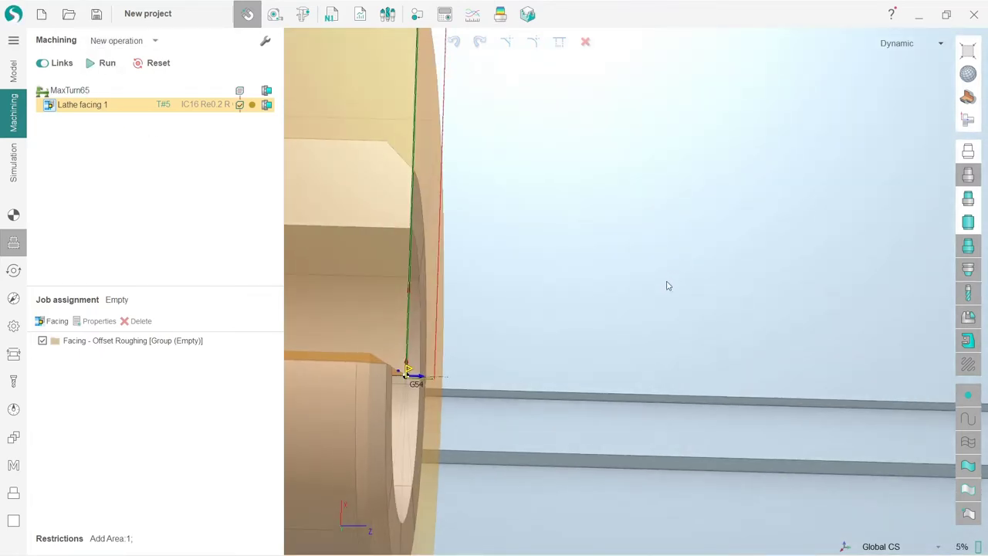
pyautogui.scroll(3, 526, 235)
pyautogui.moveTo(526, 235); pyautogui.dragTo(481, 243, button='middle')
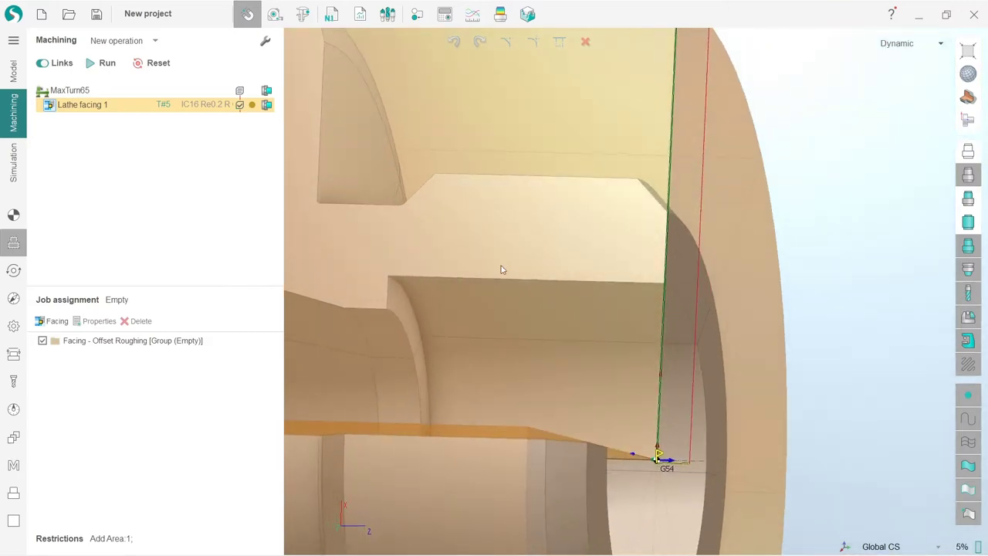
pyautogui.scroll(-2, 501, 269)
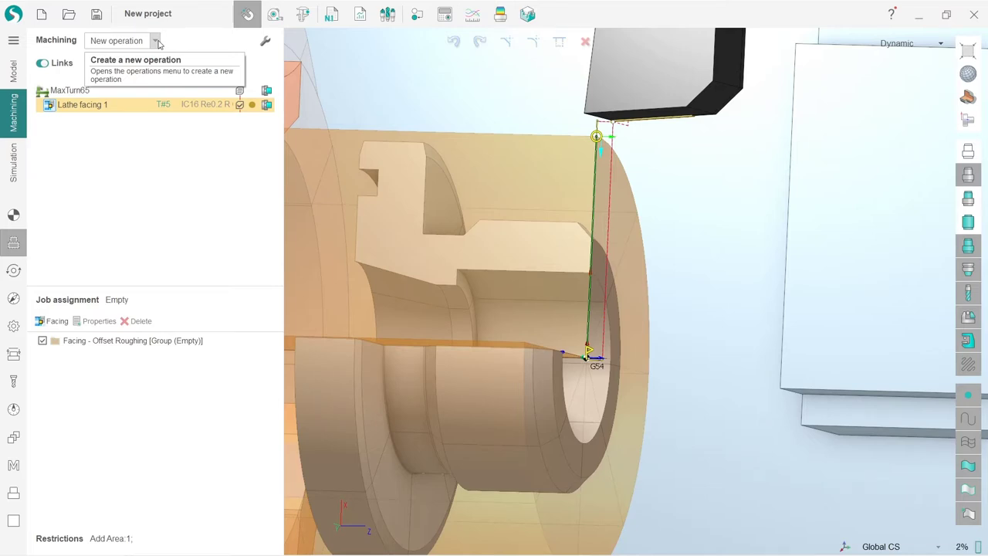
# Add an OD Roughing operation after the facing operation.
pyautogui.click(157, 42)
pyautogui.moveTo(159, 76)
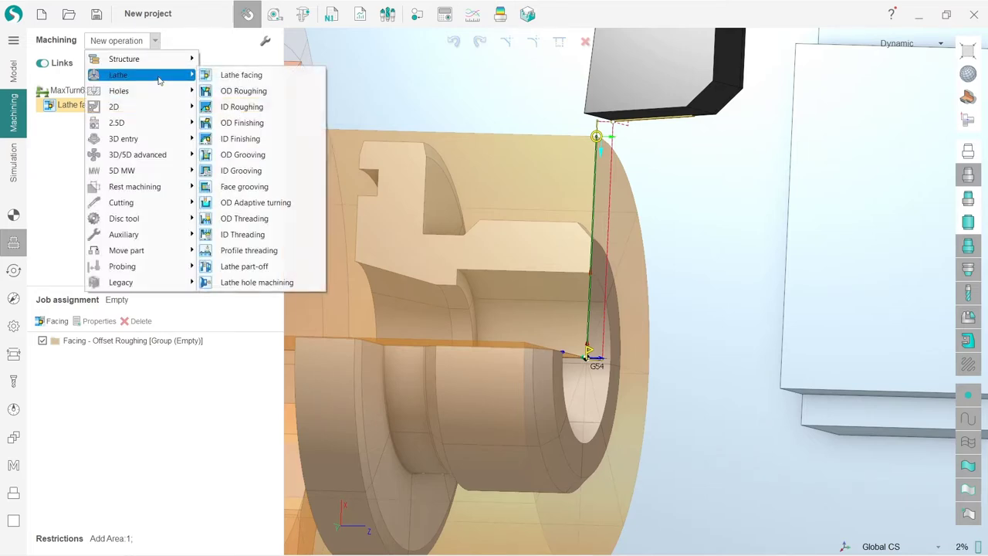
pyautogui.click(267, 94)
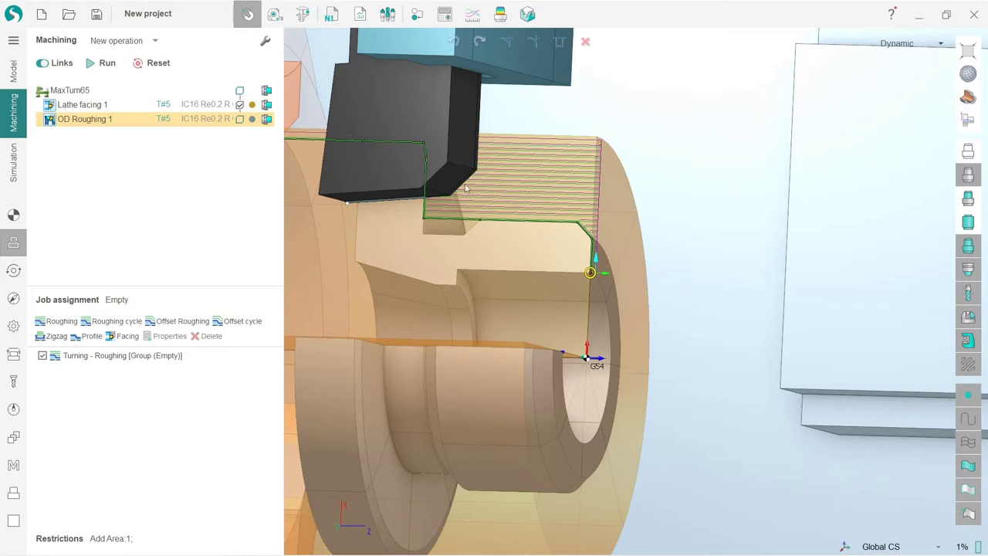
# Shorten the OD roughing contour at its chuck-side end so it stops clear of the jaws, just behind the flange.
pyautogui.moveTo(466, 188); pyautogui.dragTo(505, 218, button='middle')
pyautogui.scroll(-5, 505, 218)
pyautogui.scroll(5, 381, 198)
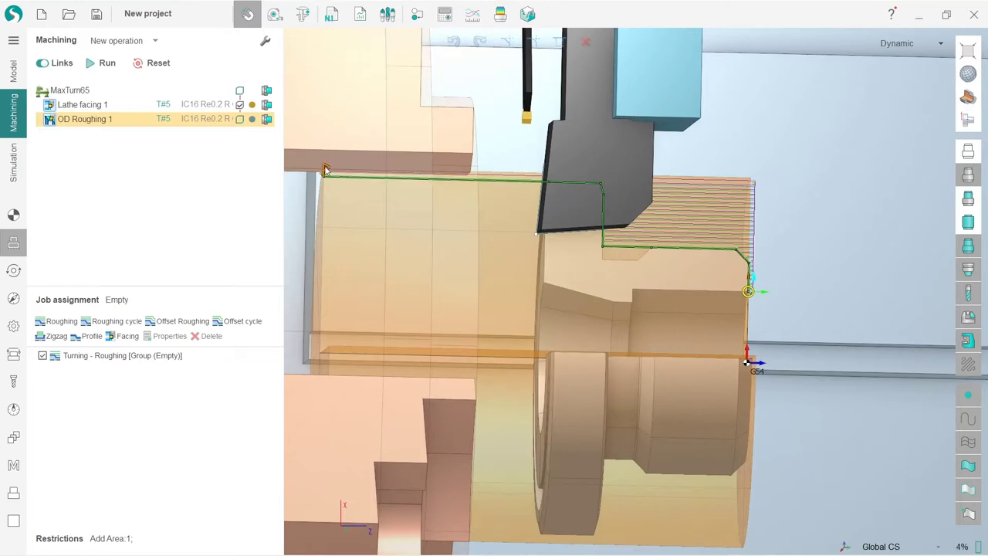
pyautogui.moveTo(325, 169); pyautogui.dragTo(476, 171)
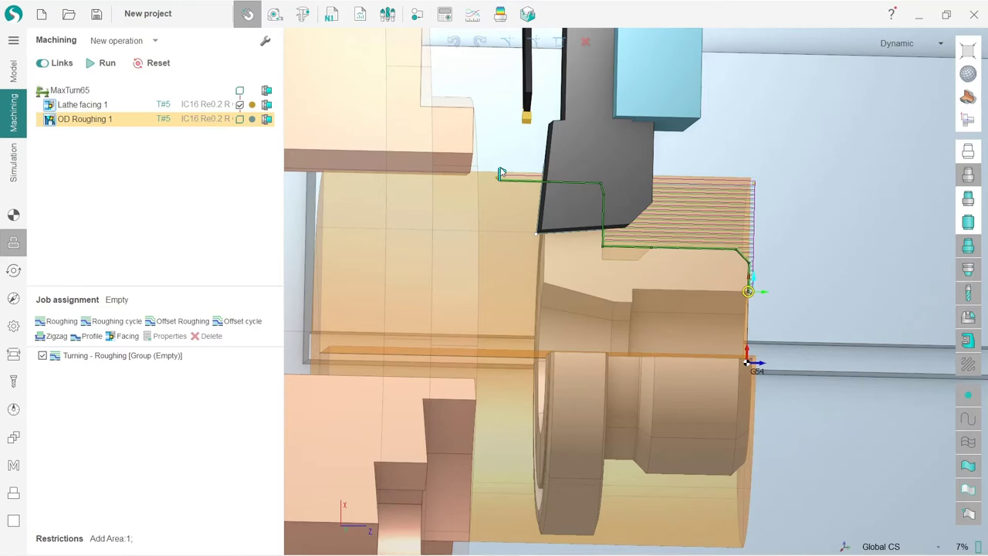
# Move the OD roughing contour's start point from the bore edge to the outer chamfer on the part's front face.
pyautogui.moveTo(581, 247); pyautogui.dragTo(574, 254, button='middle')
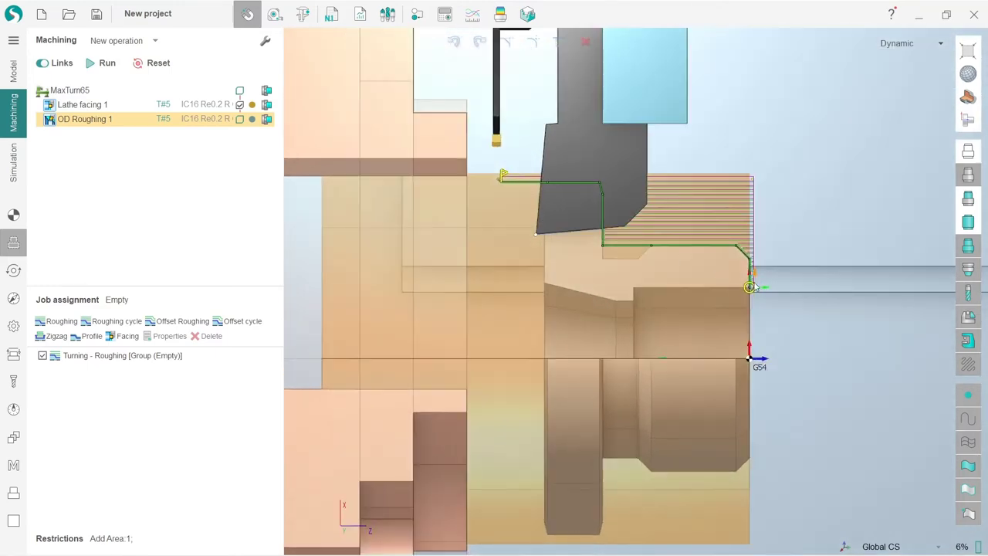
pyautogui.moveTo(752, 298); pyautogui.dragTo(761, 261)
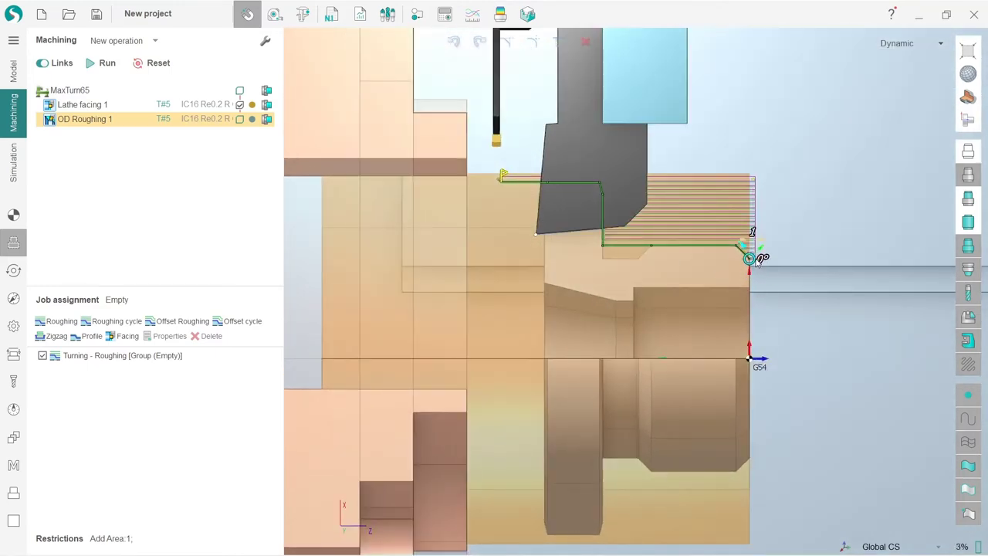
pyautogui.scroll(8, 753, 261)
pyautogui.scroll(-8, 775, 266)
pyautogui.scroll(3, 774, 264)
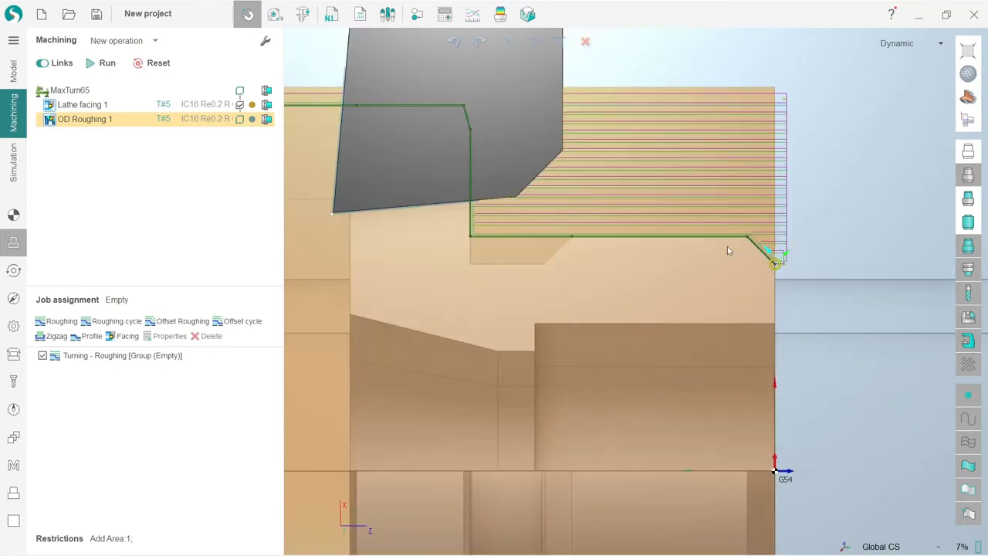
pyautogui.scroll(-5, 774, 268)
pyautogui.scroll(3, 776, 275)
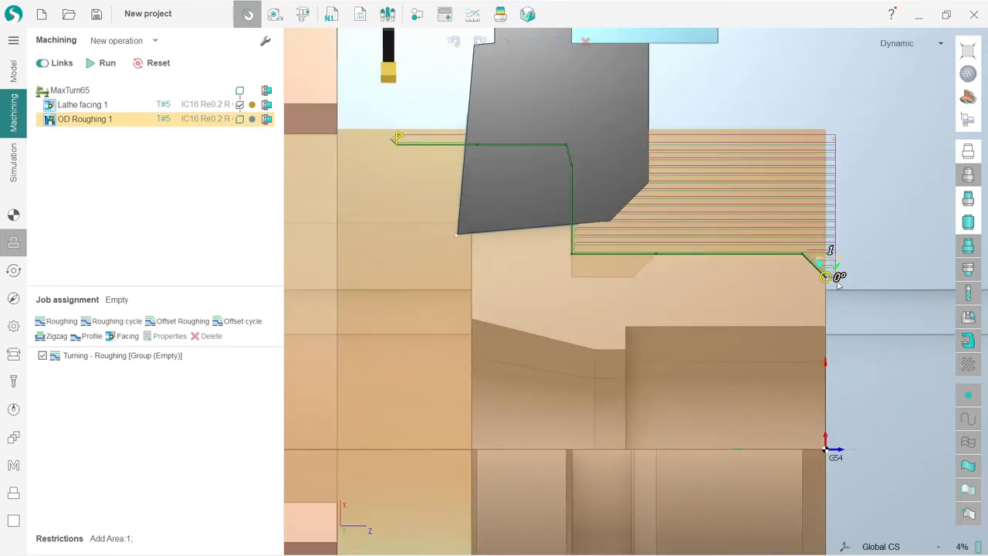
# Extend the angled exit segment at the roughing contour's chuck-side end to 1.8 mm at 45°, beyond the workpiece's surface.
pyautogui.scroll(5, 362, 185)
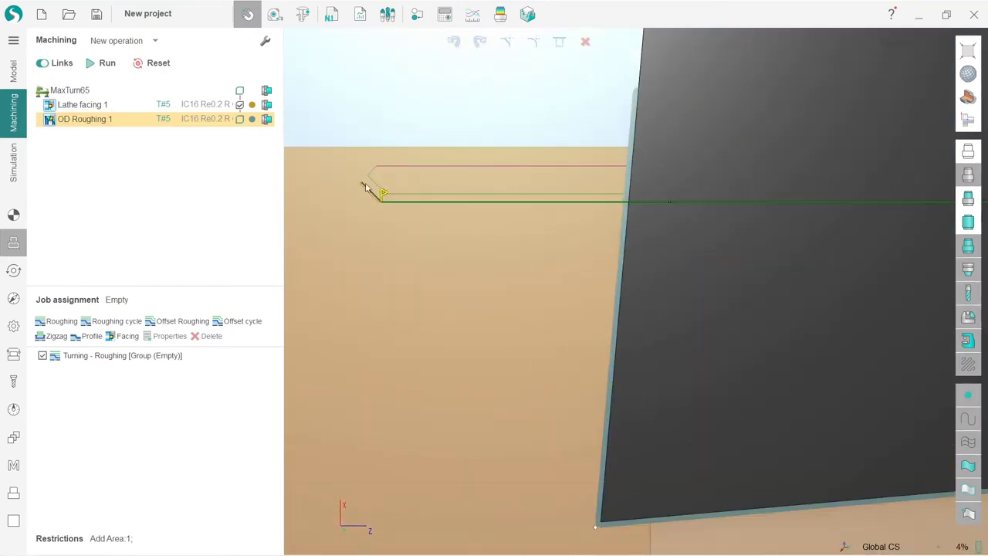
pyautogui.moveTo(361, 186); pyautogui.dragTo(331, 155)
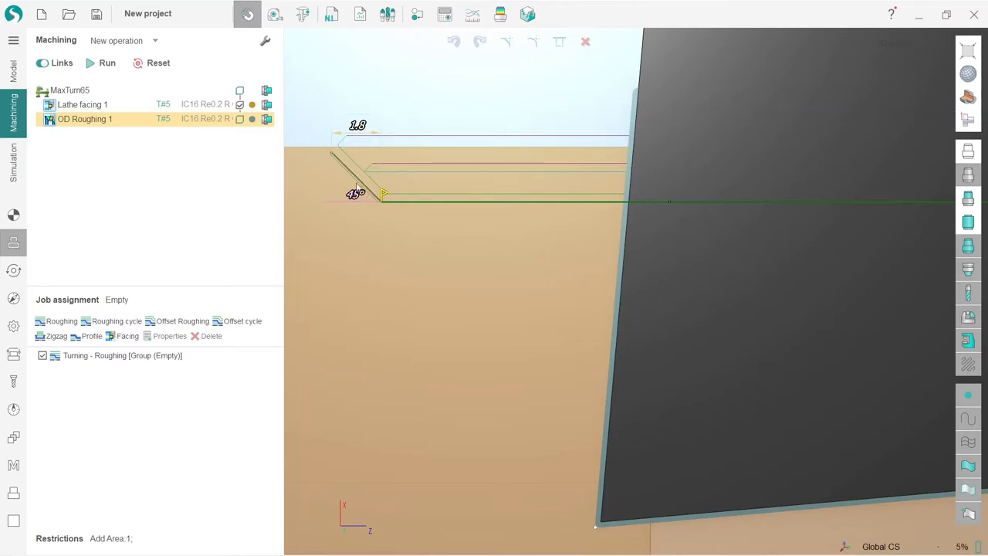
pyautogui.scroll(-9, 429, 217)
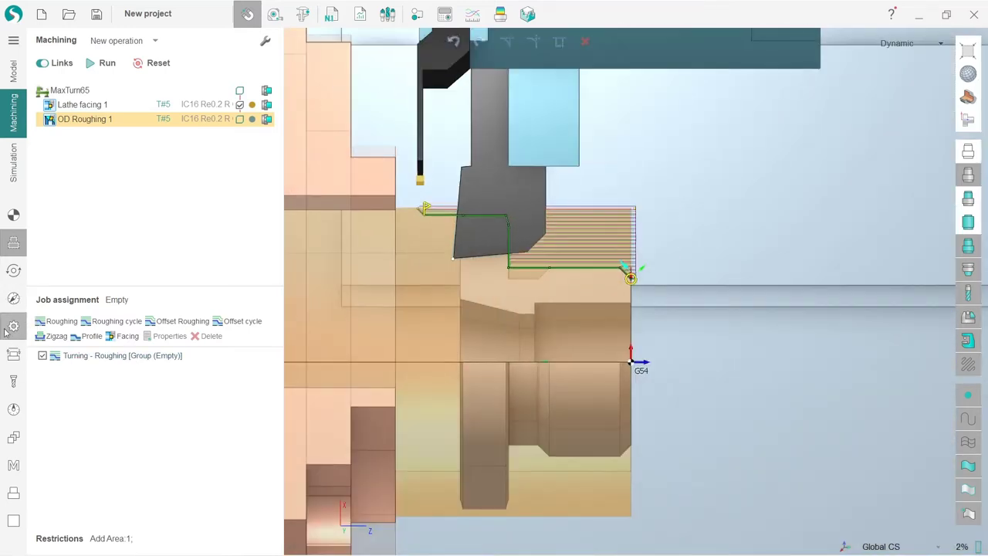
# Set the OD roughing cycle's step to 3 mm and calculate its toolpath.
pyautogui.click(17, 279)
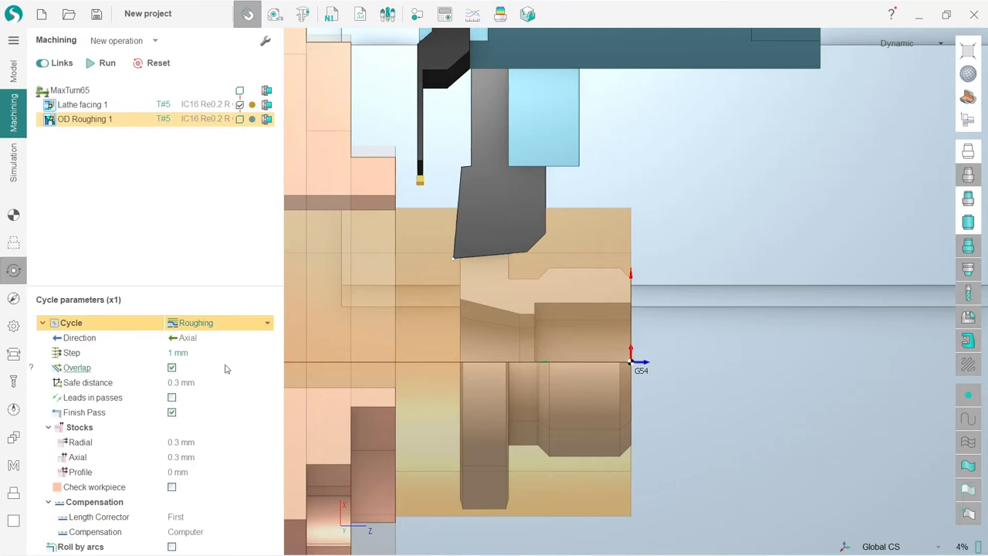
pyautogui.click(202, 353)
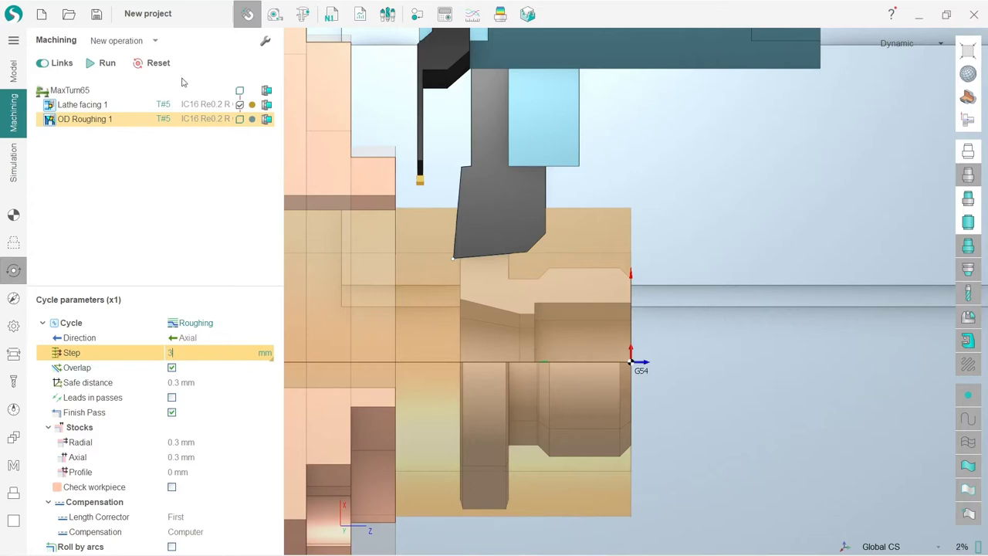
pyautogui.write('3')
pyautogui.click(103, 62)
pyautogui.scroll(3, 618, 267)
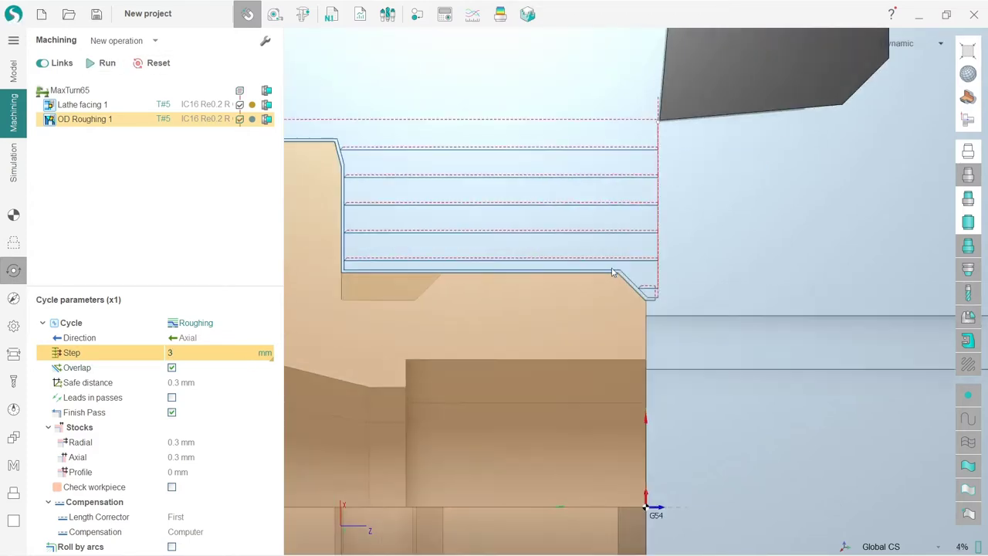
pyautogui.scroll(-3, 679, 294)
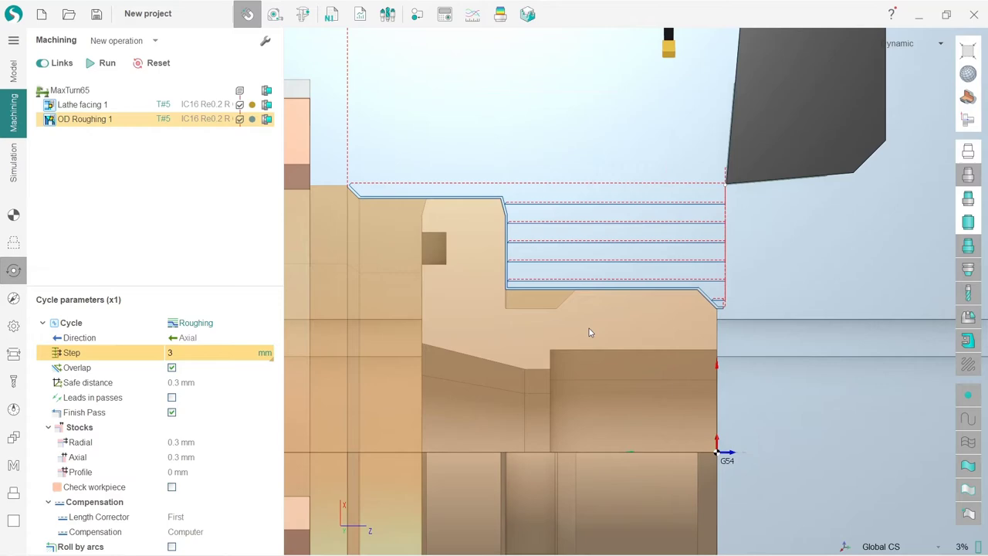
pyautogui.moveTo(589, 331); pyautogui.dragTo(587, 346, button='middle')
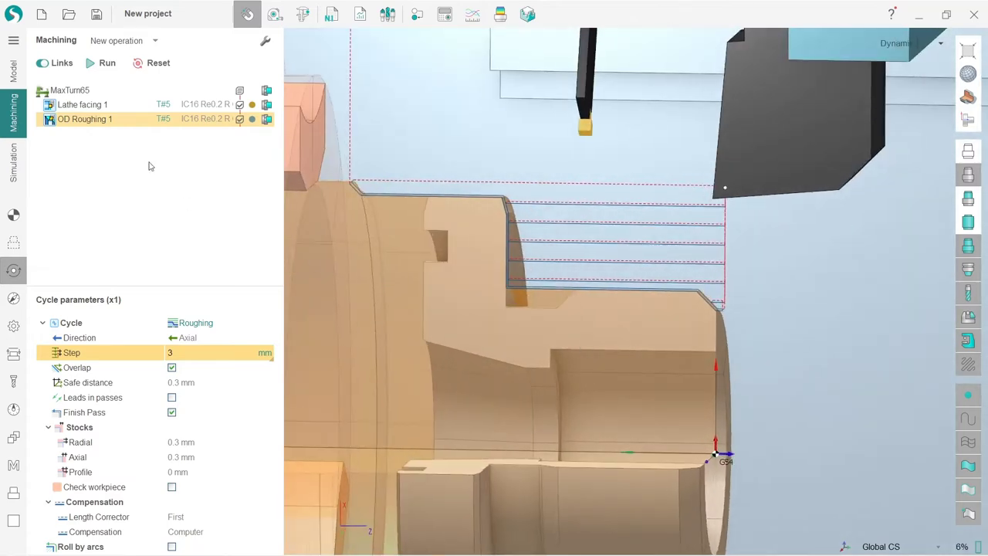
# Reset the machining simulation and inspect the uncut workpiece in the chuck before returning to the operation setup.
pyautogui.click(13, 171)
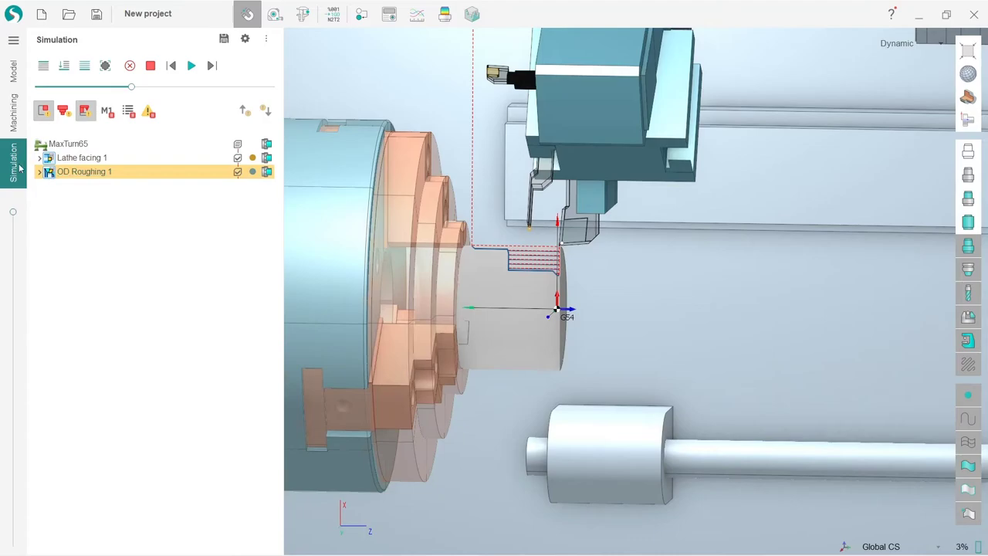
pyautogui.click(129, 73)
pyautogui.moveTo(552, 354); pyautogui.dragTo(379, 254, button='middle')
pyautogui.moveTo(379, 254); pyautogui.dragTo(440, 283, button='right')
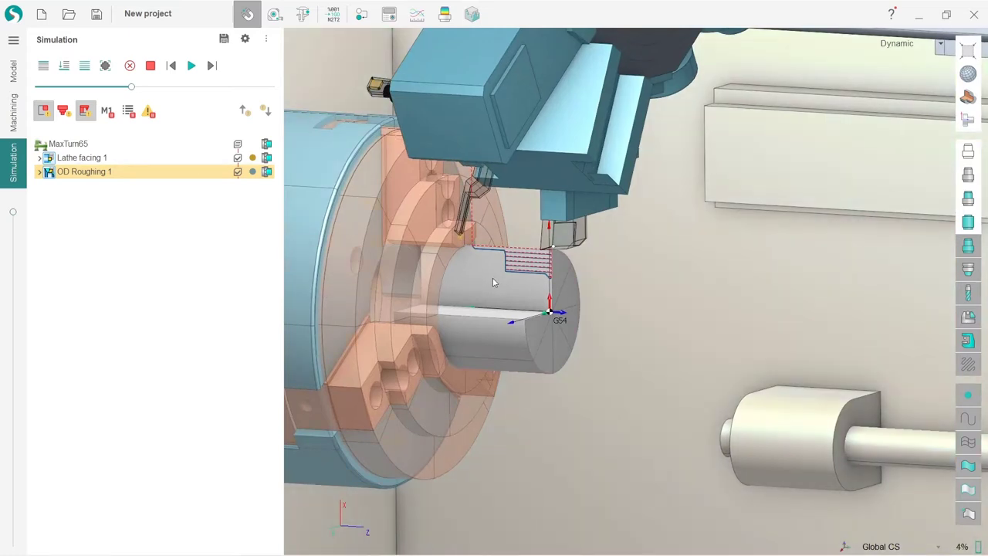
pyautogui.click(12, 112)
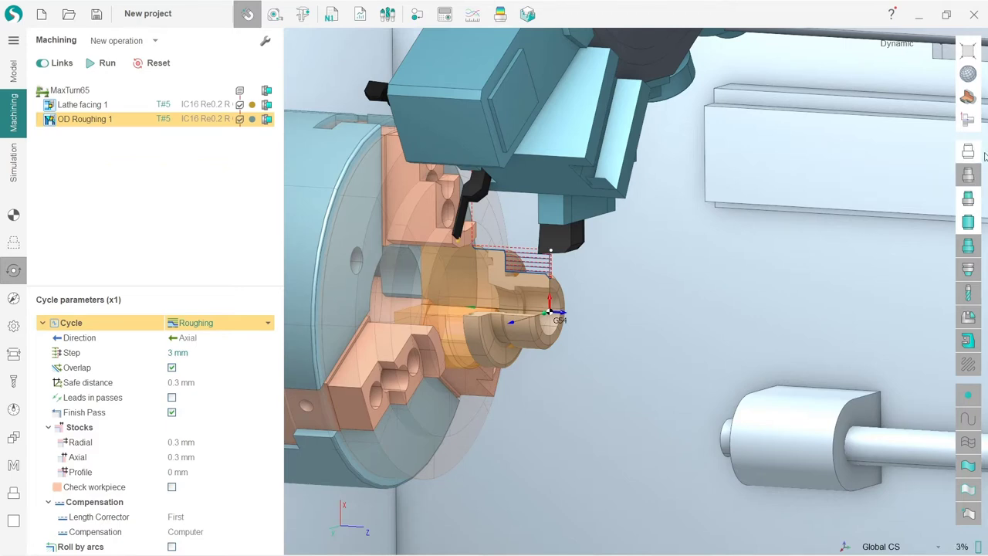
# Toggle the geometry model's visibility on and off to compare it with the turned part.
pyautogui.click(969, 152)
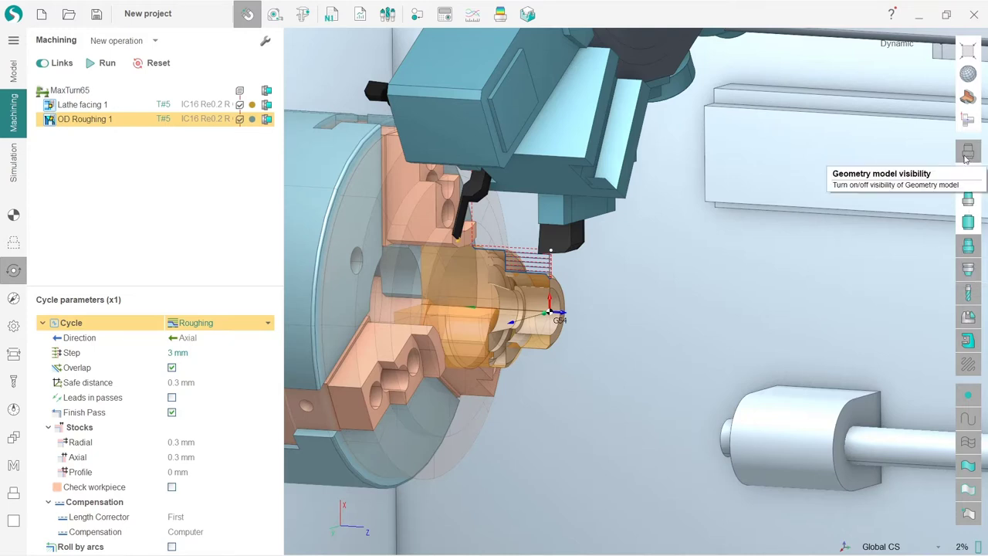
pyautogui.click(968, 153)
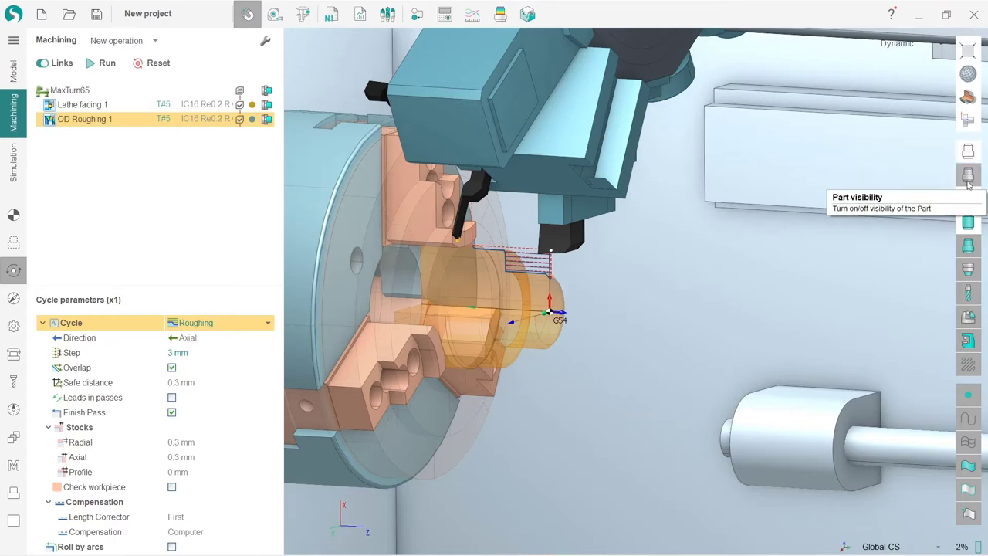
# Toggle the part's visibility and examine the sectioned geometry model against the OD roughing toolpath.
pyautogui.click(968, 177)
pyautogui.moveTo(477, 325); pyautogui.dragTo(422, 322, button='middle')
pyautogui.scroll(5, 546, 290)
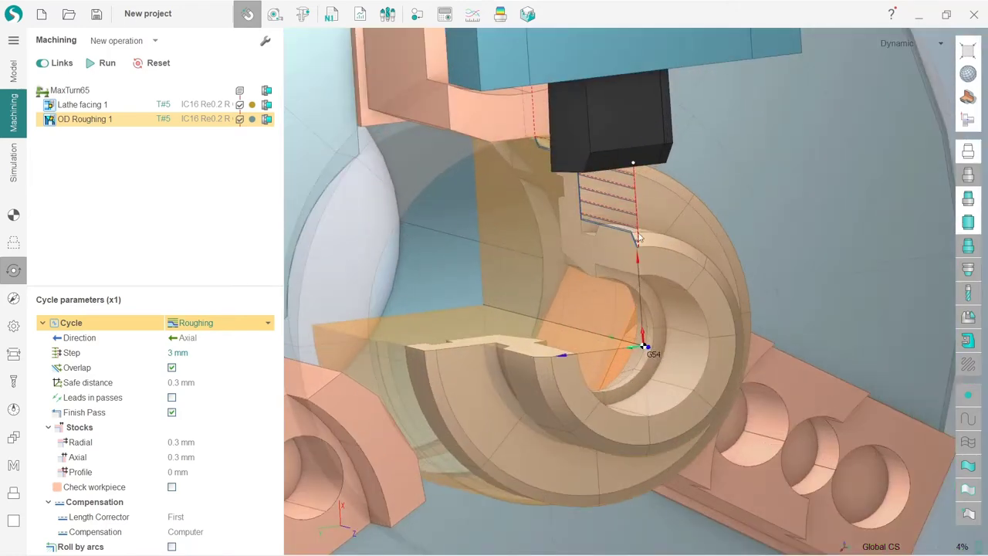
pyautogui.moveTo(639, 236); pyautogui.dragTo(584, 434, button='right')
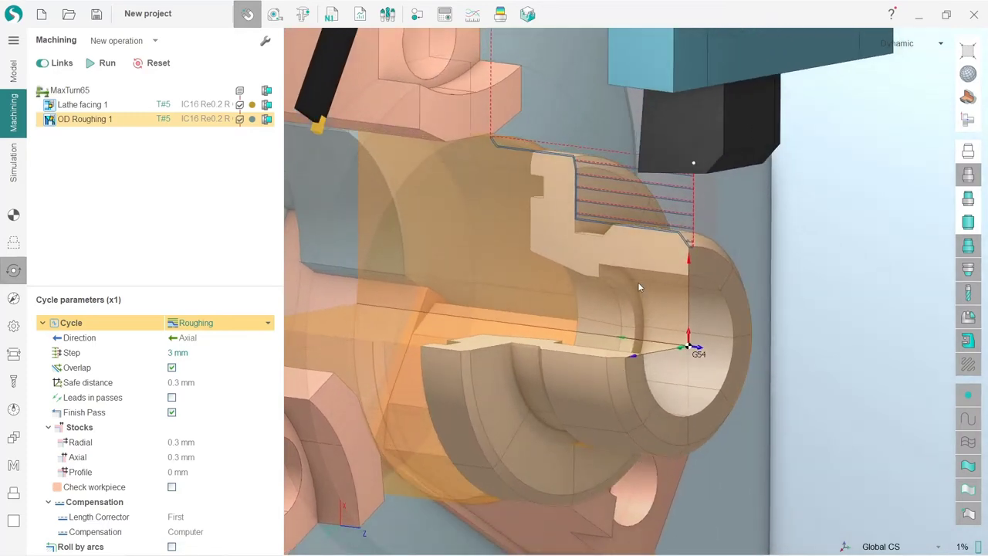
# Cycle the model display through the 1/2, 2D and full 3D section views, ending on the 3/4 section.
pyautogui.click(969, 102)
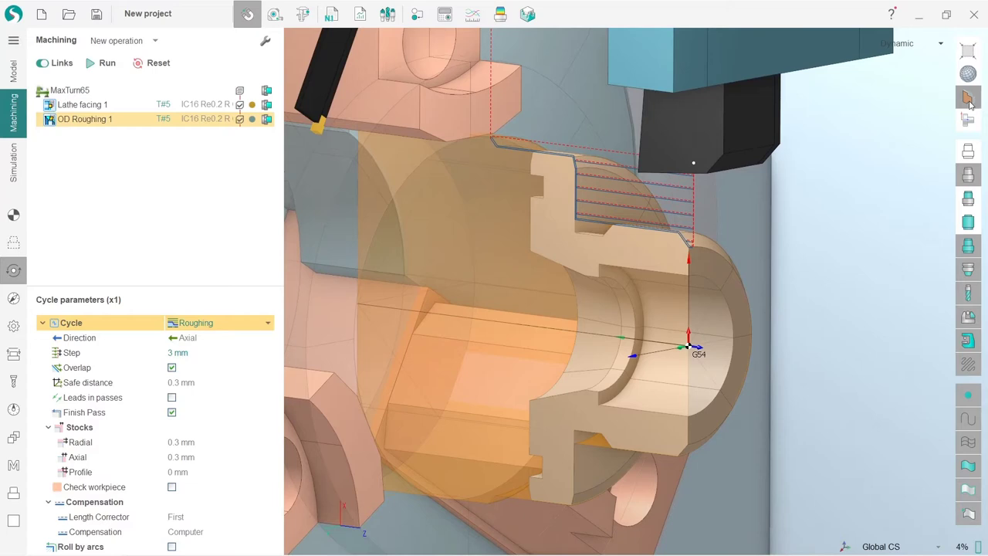
pyautogui.moveTo(970, 101)
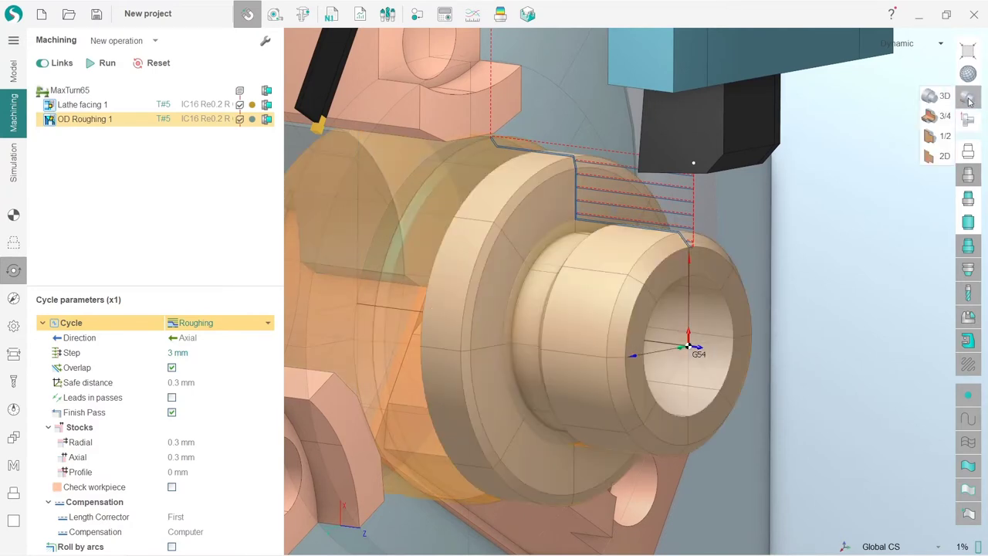
pyautogui.click(971, 102)
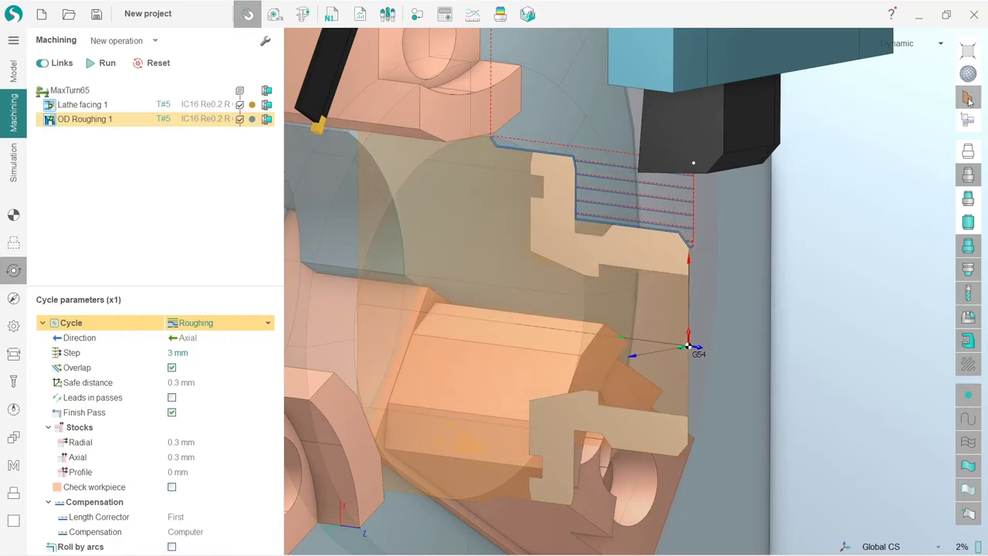
pyautogui.click(970, 102)
pyautogui.click(970, 102)
pyautogui.click(969, 102)
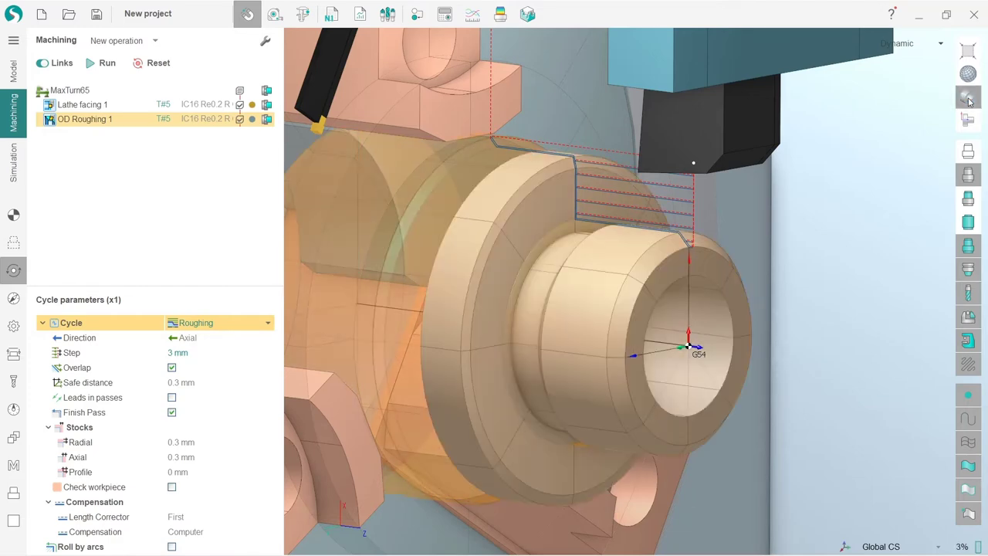
pyautogui.click(970, 102)
pyautogui.moveTo(531, 303); pyautogui.dragTo(470, 313, button='middle')
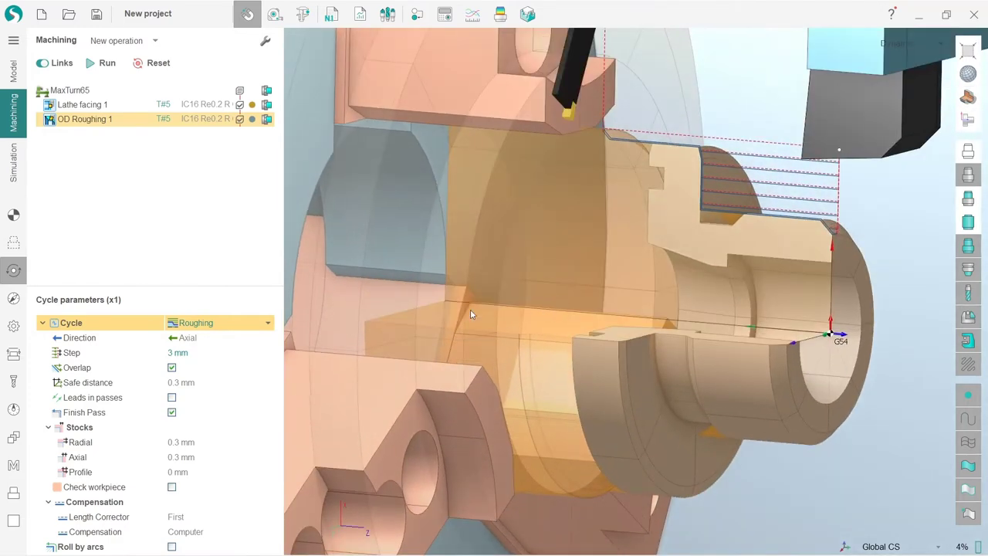
# Inspect the OD roughing toolpath and the sectioned part in the chuck from the side and at an angle.
pyautogui.click(968, 247)
pyautogui.moveTo(626, 287); pyautogui.dragTo(477, 248, button='middle')
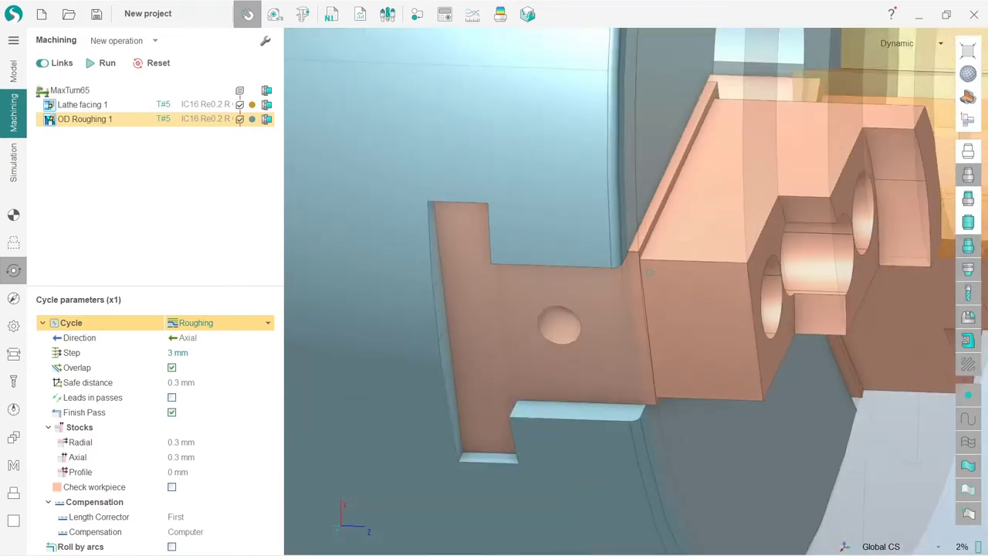
pyautogui.scroll(-5, 610, 304)
pyautogui.scroll(3, 609, 304)
pyautogui.moveTo(609, 304); pyautogui.dragTo(696, 284, button='middle')
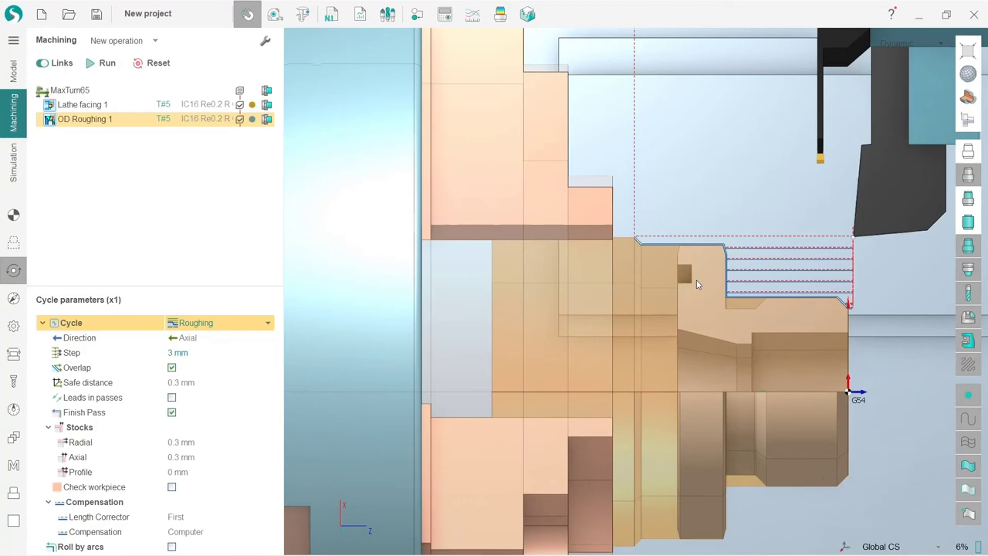
pyautogui.moveTo(735, 382); pyautogui.dragTo(554, 441, button='right')
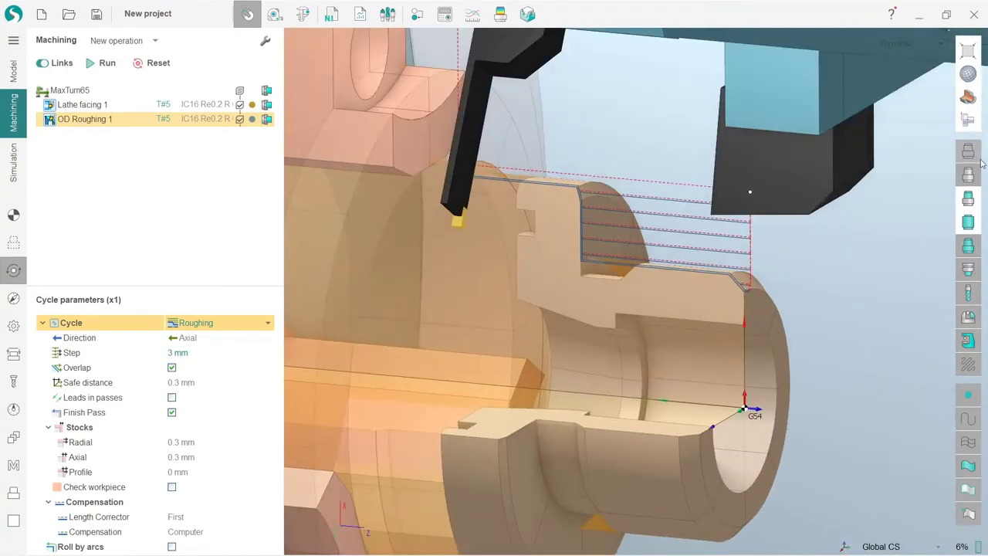
# Simulate the whole MaxTurn65 program from the beginning and slow down the playback during OD roughing.
pyautogui.click(13, 162)
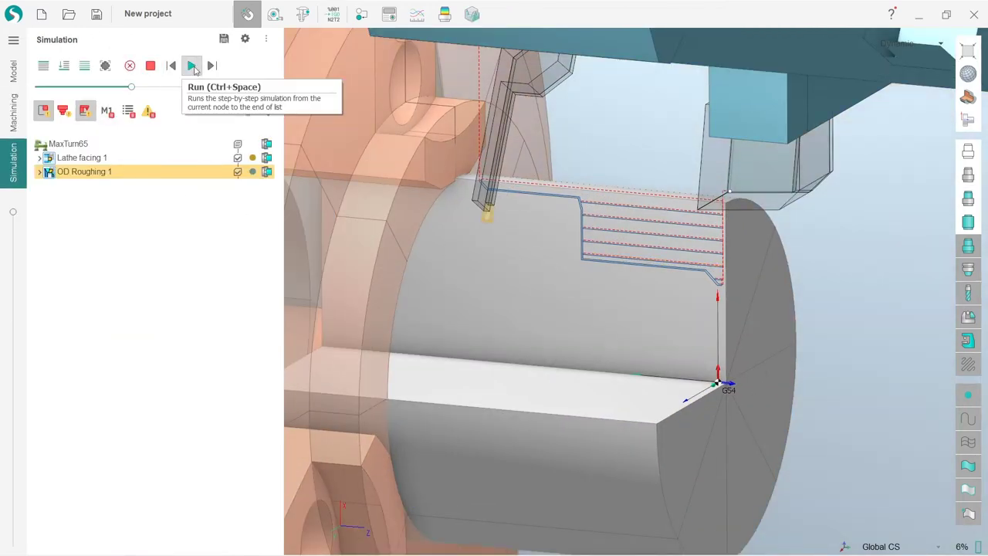
pyautogui.click(77, 143)
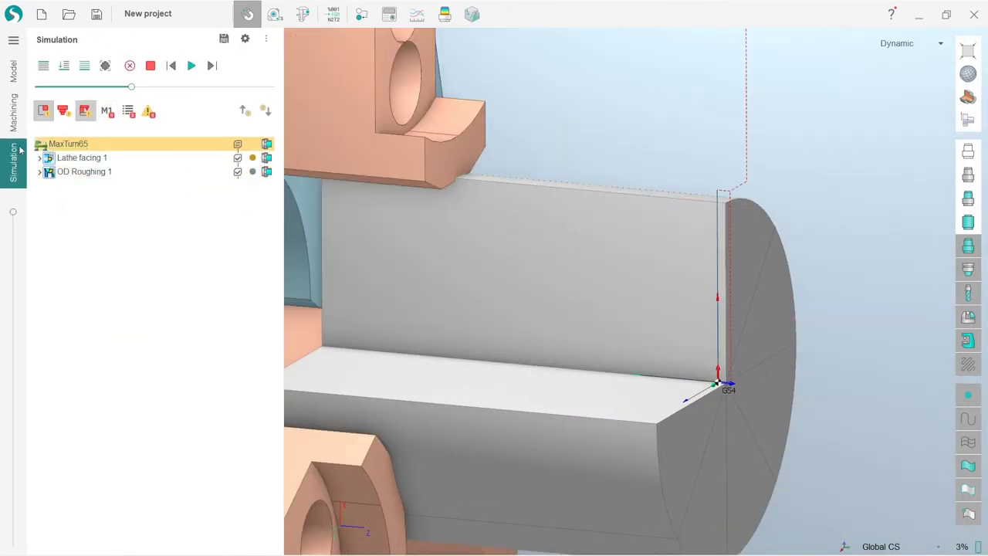
pyautogui.click(191, 65)
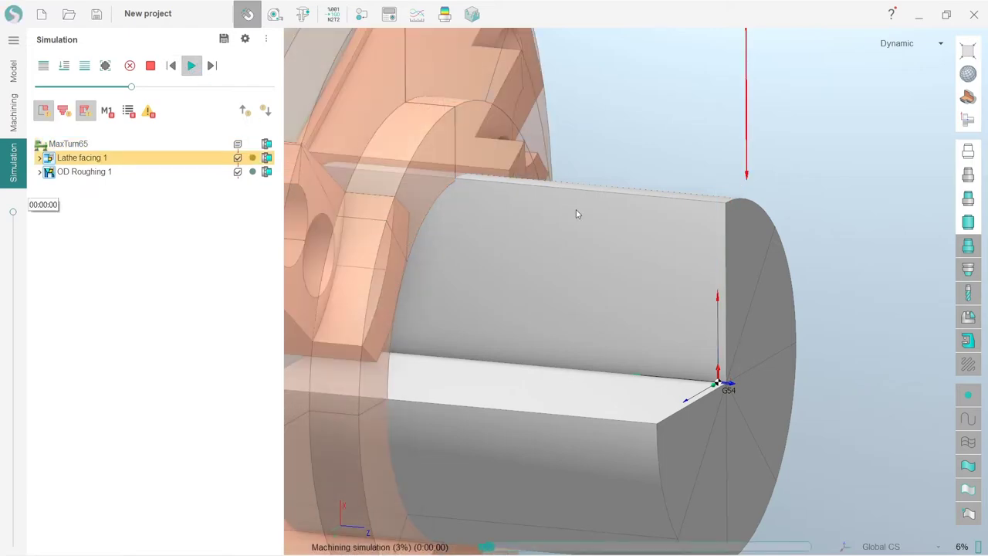
pyautogui.scroll(6, 557, 231)
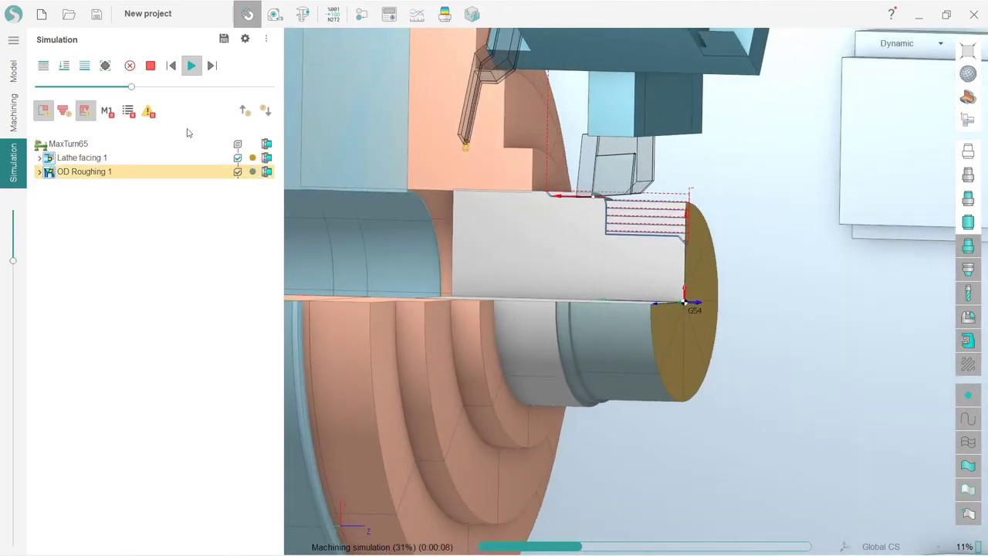
pyautogui.moveTo(129, 87); pyautogui.dragTo(106, 88)
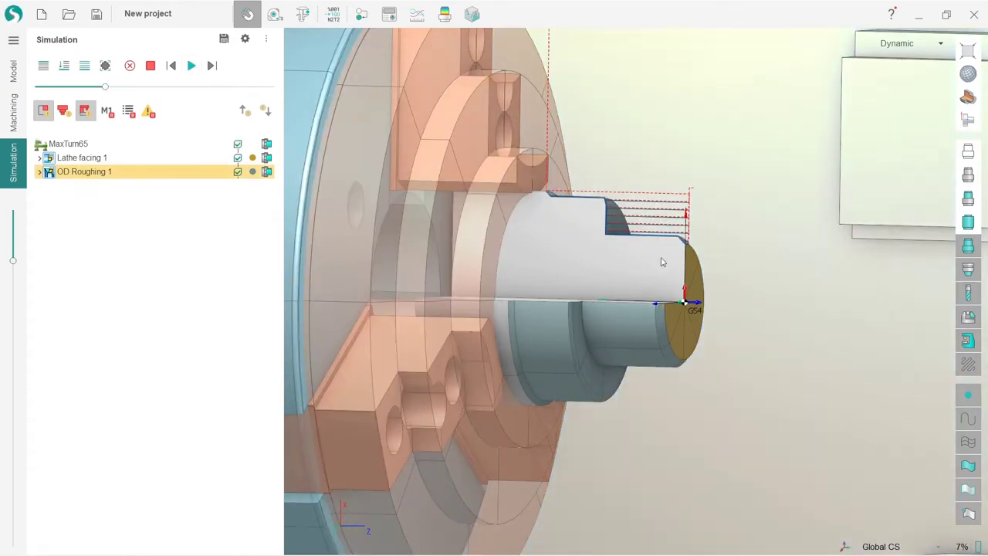
# Examine the simulated workpiece in the chuck up close and from several angles after facing and OD roughing.
pyautogui.scroll(6, 656, 258)
pyautogui.scroll(-6, 645, 255)
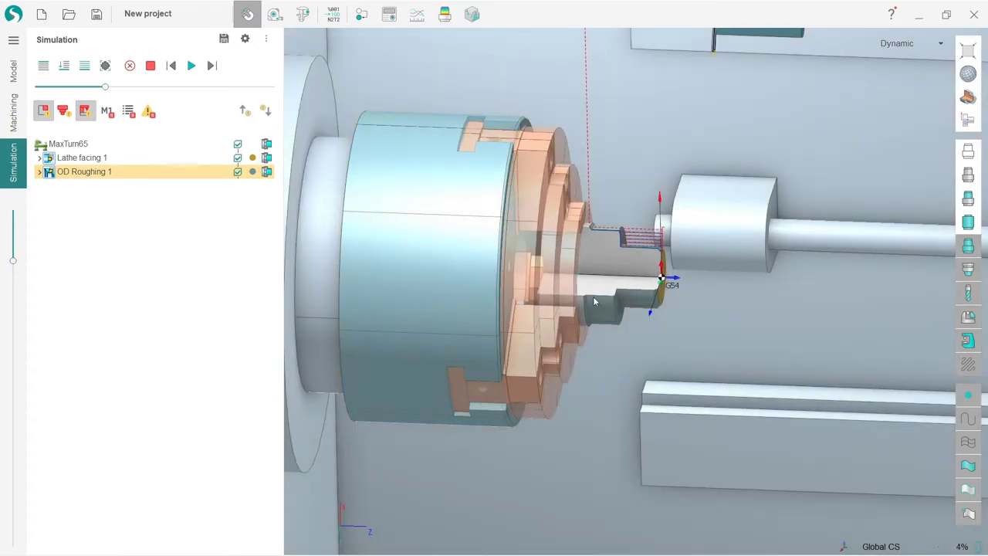
pyautogui.moveTo(594, 301); pyautogui.dragTo(519, 253, button='middle')
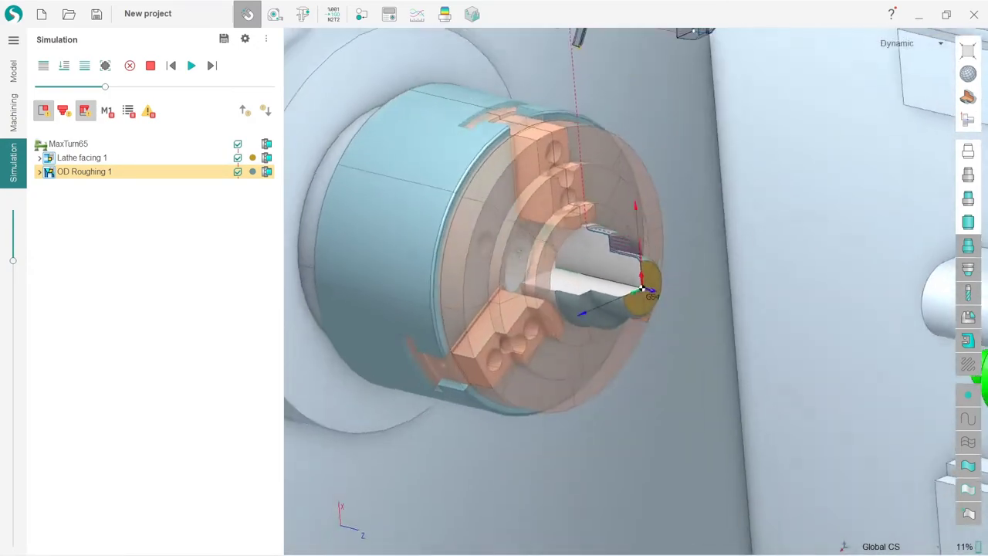
pyautogui.moveTo(571, 305); pyautogui.dragTo(590, 297, button='right')
pyautogui.scroll(3, 533, 264)
pyautogui.moveTo(541, 277); pyautogui.dragTo(581, 249, button='middle')
pyautogui.scroll(-6, 545, 269)
pyautogui.scroll(-4, 549, 409)
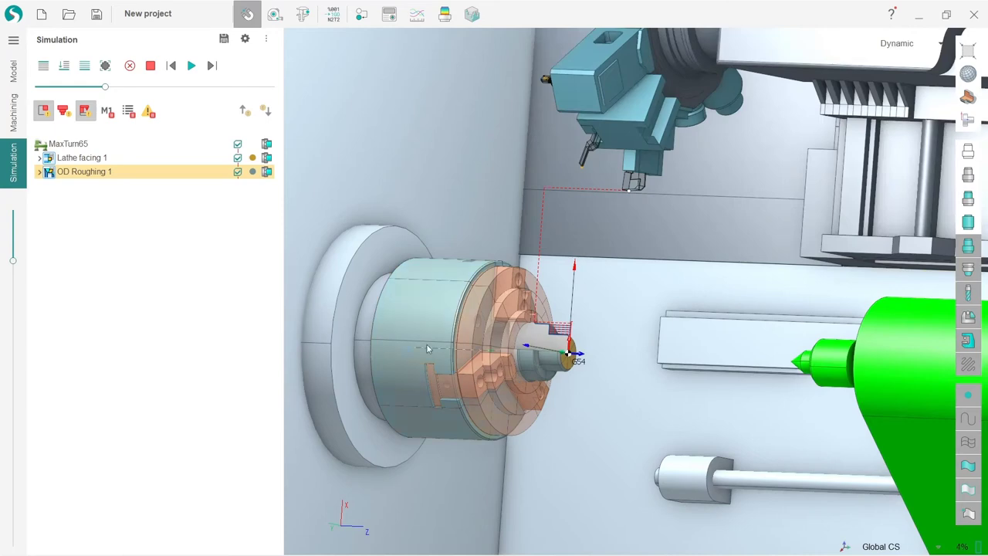
# Return to the machining setup and add a Lathe OD Grooving operation after OD Roughing 1.
pyautogui.click(13, 111)
pyautogui.scroll(8, 522, 367)
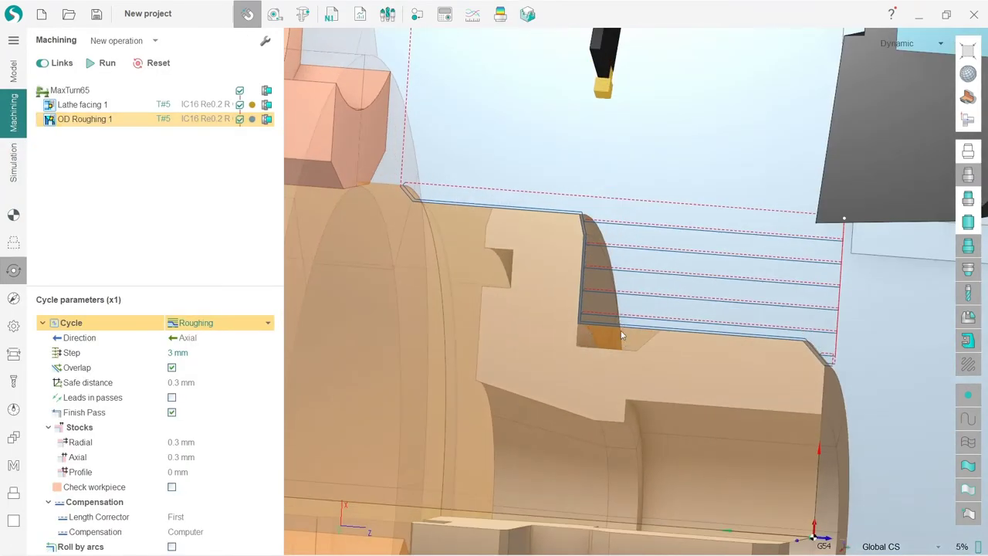
pyautogui.click(154, 43)
pyautogui.moveTo(151, 79)
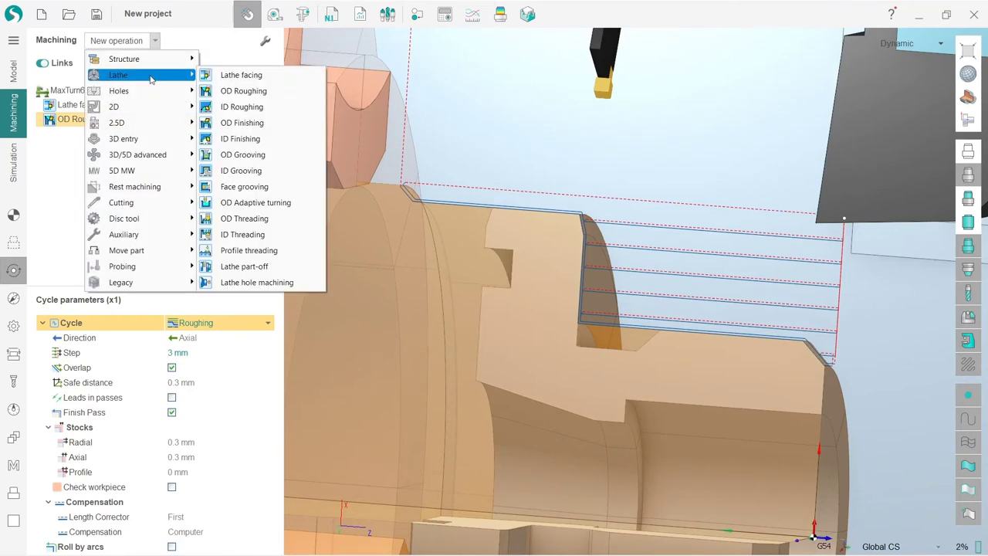
pyautogui.click(270, 154)
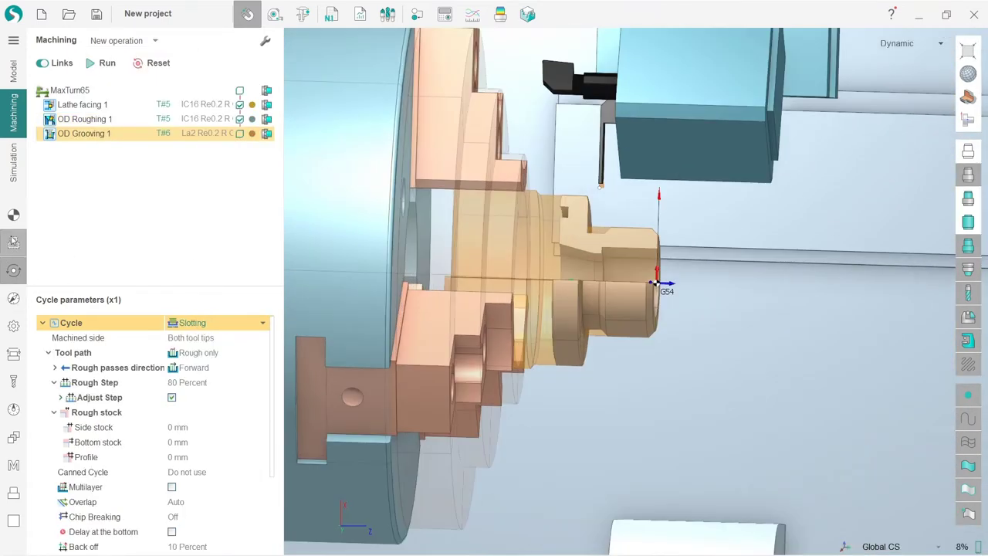
# Trim the OD grooving contour to the relief groove, from the flange's wall to the top of the groove's angled side.
pyautogui.click(13, 242)
pyautogui.scroll(5, 551, 203)
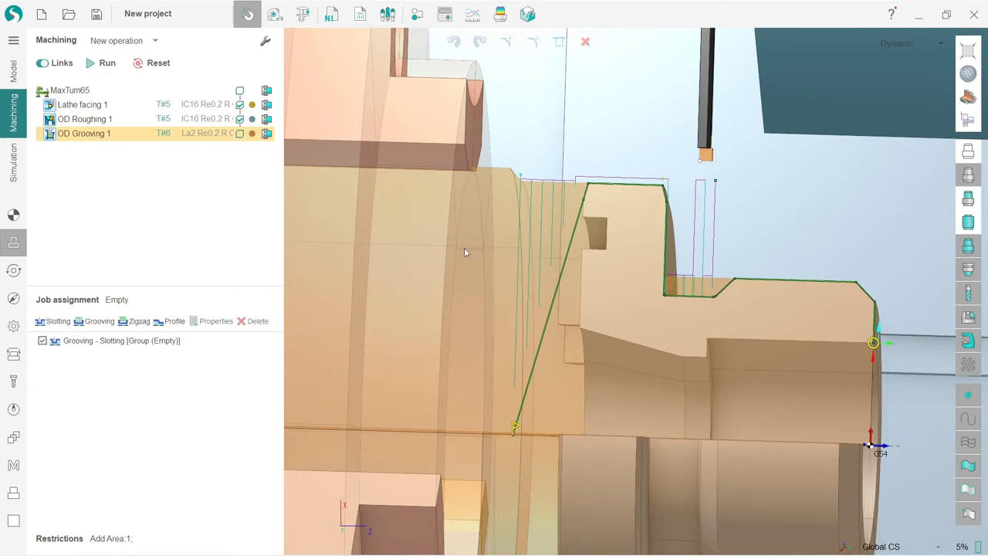
pyautogui.moveTo(518, 428); pyautogui.dragTo(675, 184)
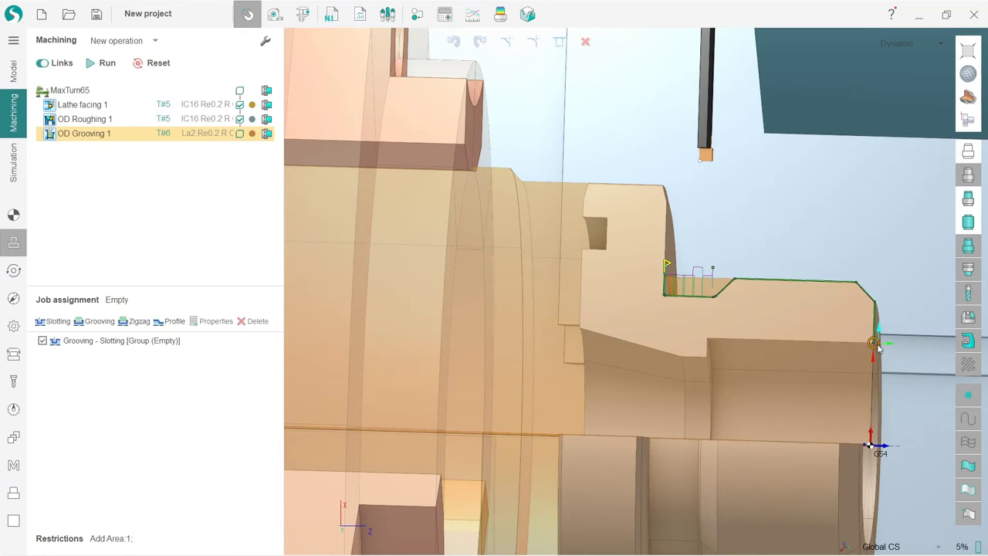
pyautogui.scroll(5, 738, 283)
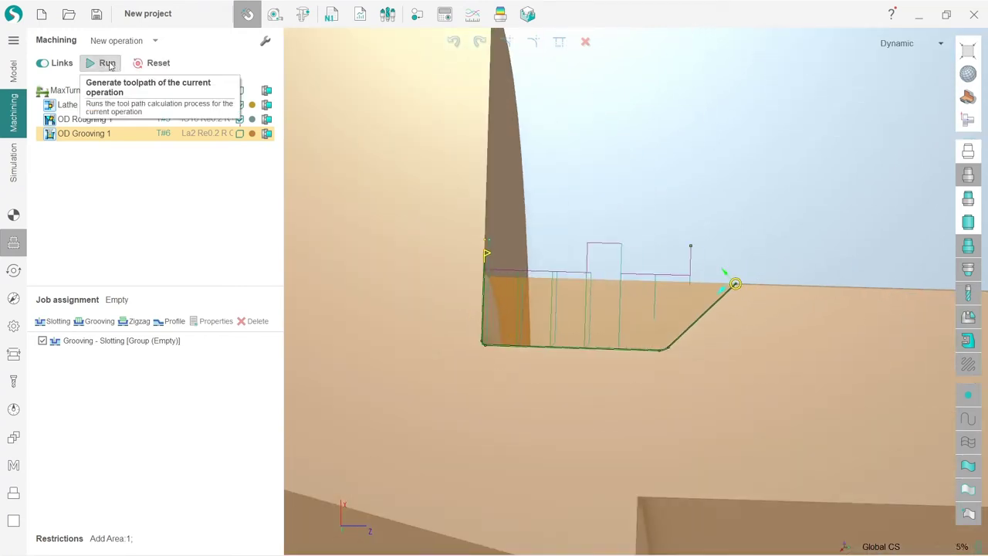
# Calculate the OD grooving toolpath and examine the cuts along the groove's floor and angled side.
pyautogui.click(105, 63)
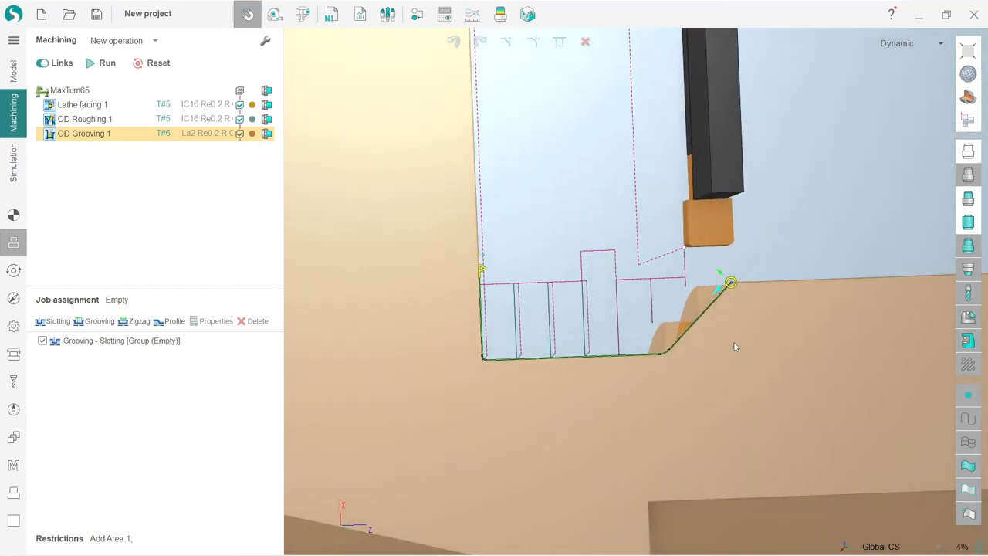
pyautogui.scroll(4, 708, 309)
pyautogui.scroll(-4, 692, 333)
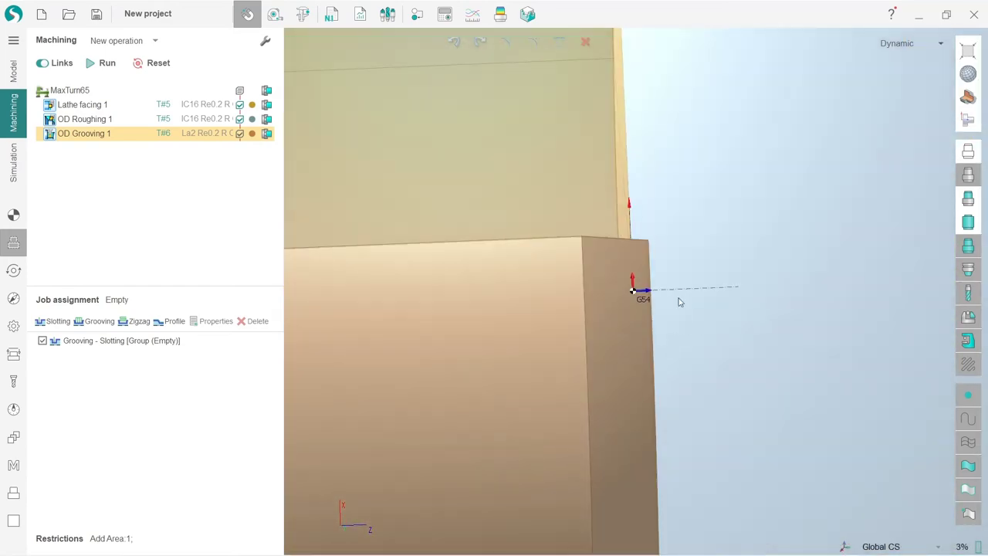
pyautogui.scroll(-5, 679, 302)
pyautogui.scroll(5, 530, 203)
pyautogui.scroll(3, 587, 256)
pyautogui.scroll(-5, 593, 258)
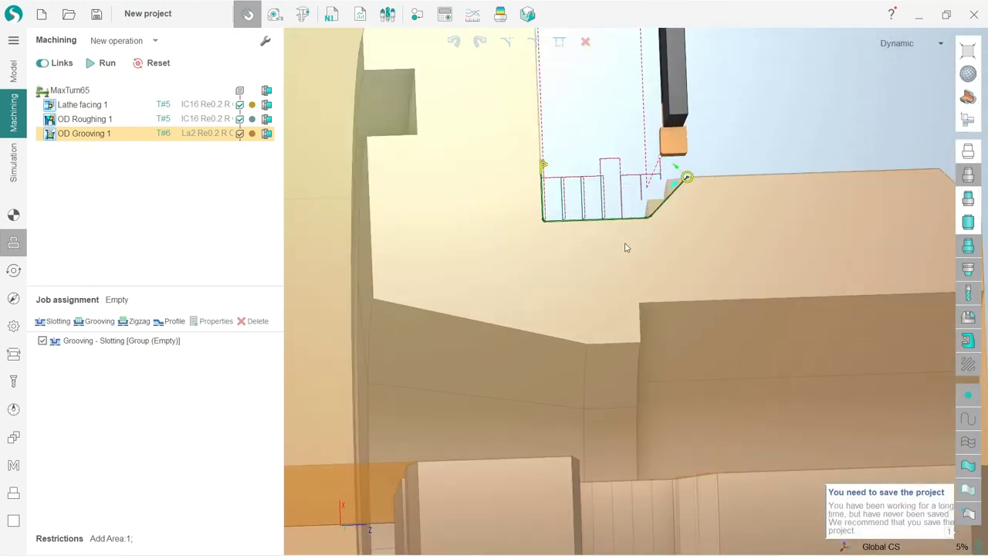
pyautogui.moveTo(629, 227); pyautogui.dragTo(656, 260, button='middle')
pyautogui.scroll(4, 676, 177)
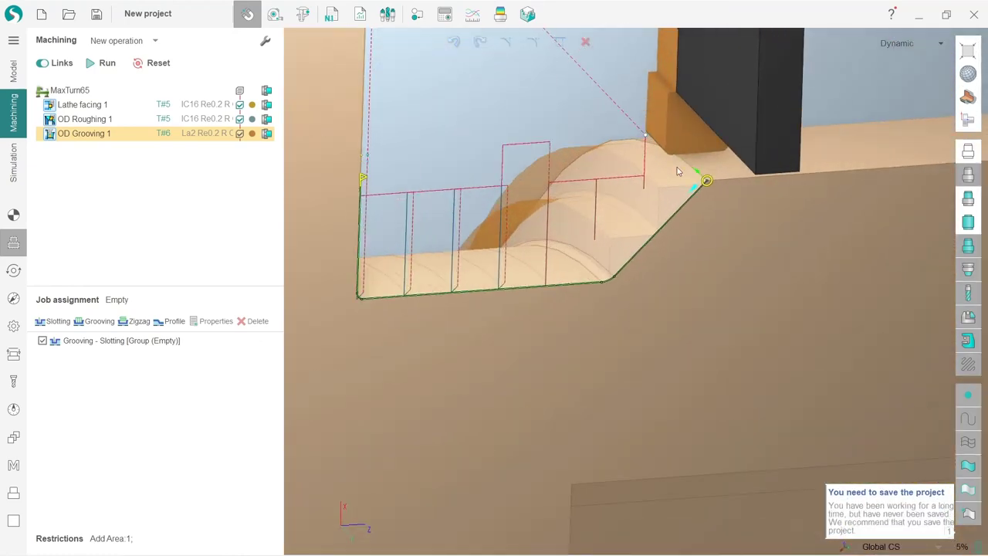
pyautogui.moveTo(678, 284)
pyautogui.mouseDown(button='middle')
pyautogui.moveTo(649, 267)
pyautogui.moveTo(663, 273)
pyautogui.mouseUp(button='middle')
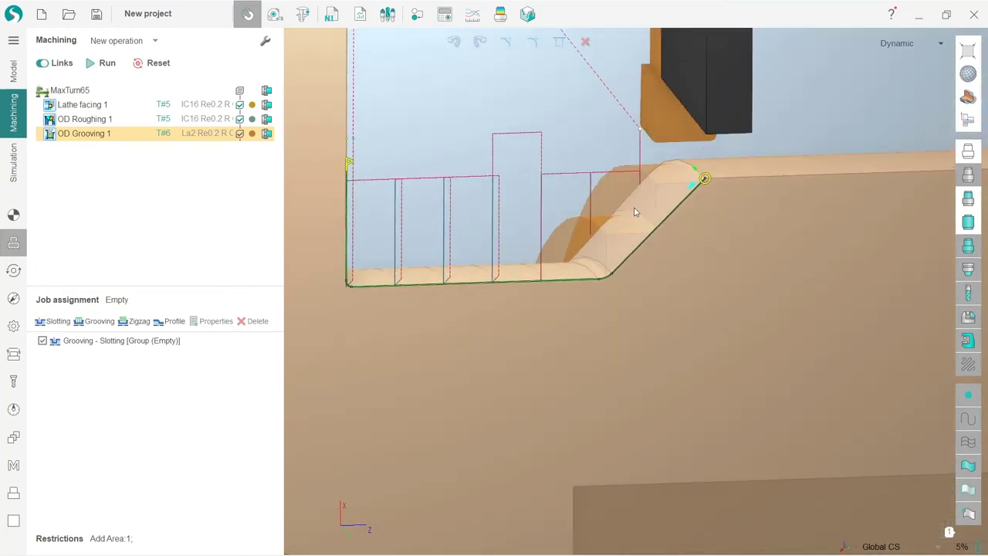
# Set the grooving cycle's tool path to Rough and finish, recalculate it and examine the groove passes.
pyautogui.click(13, 270)
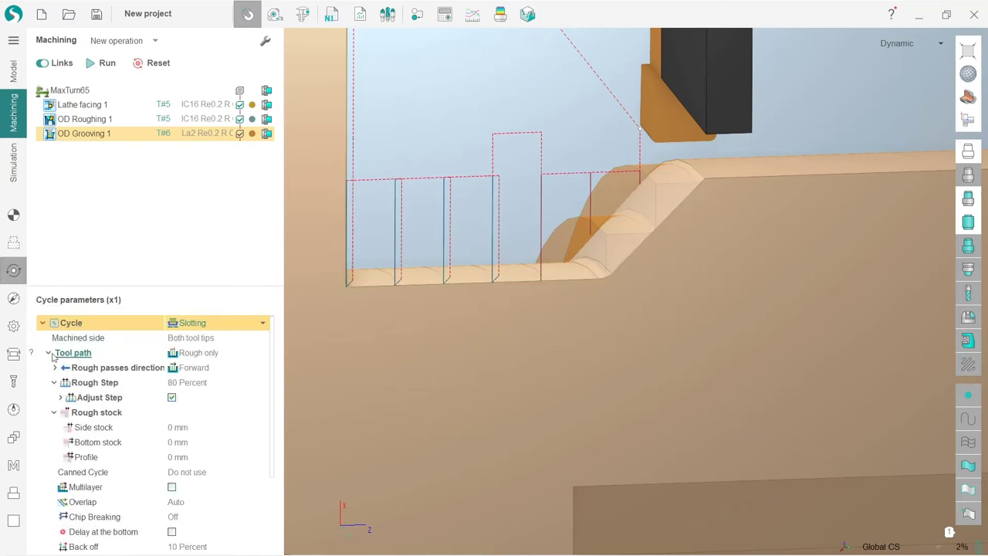
pyautogui.click(224, 352)
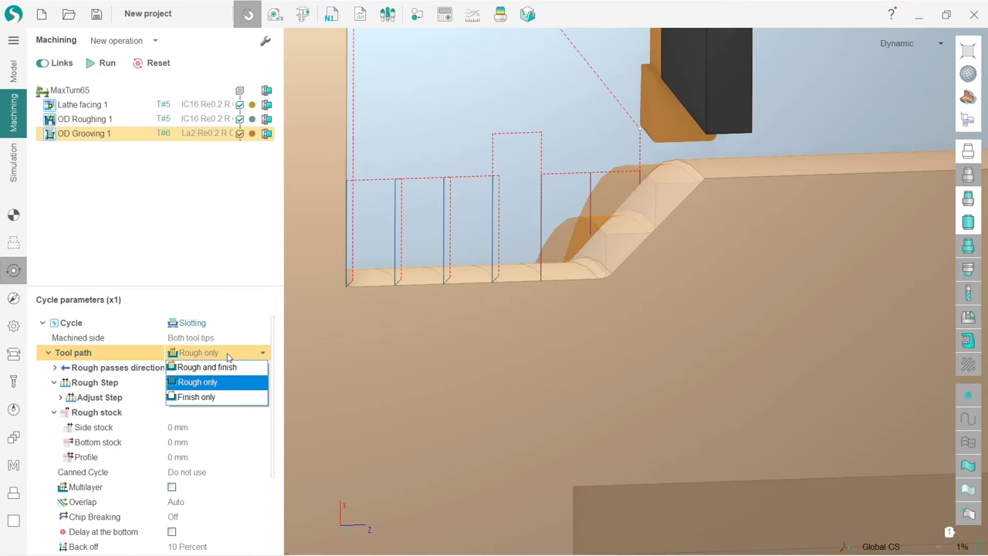
pyautogui.click(232, 368)
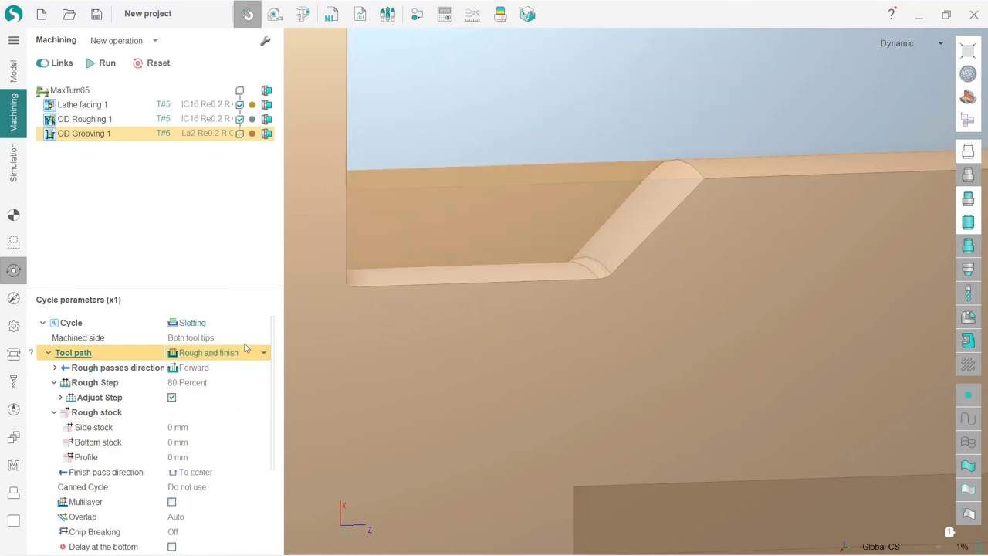
pyautogui.click(105, 62)
pyautogui.scroll(-3, 639, 248)
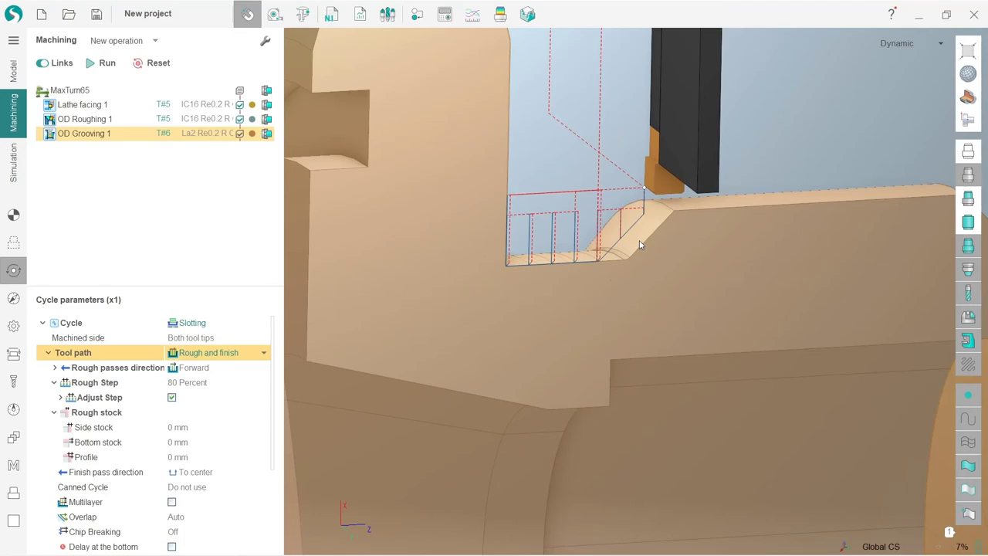
pyautogui.scroll(3, 639, 245)
pyautogui.moveTo(639, 244); pyautogui.dragTo(593, 247, button='middle')
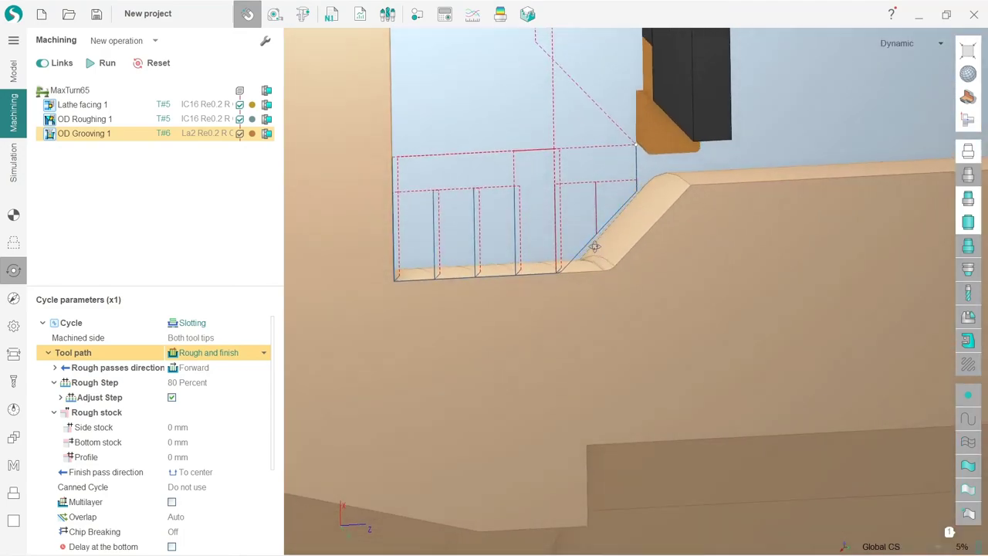
pyautogui.scroll(-6, 559, 254)
pyautogui.scroll(3, 557, 254)
pyautogui.scroll(-6, 557, 254)
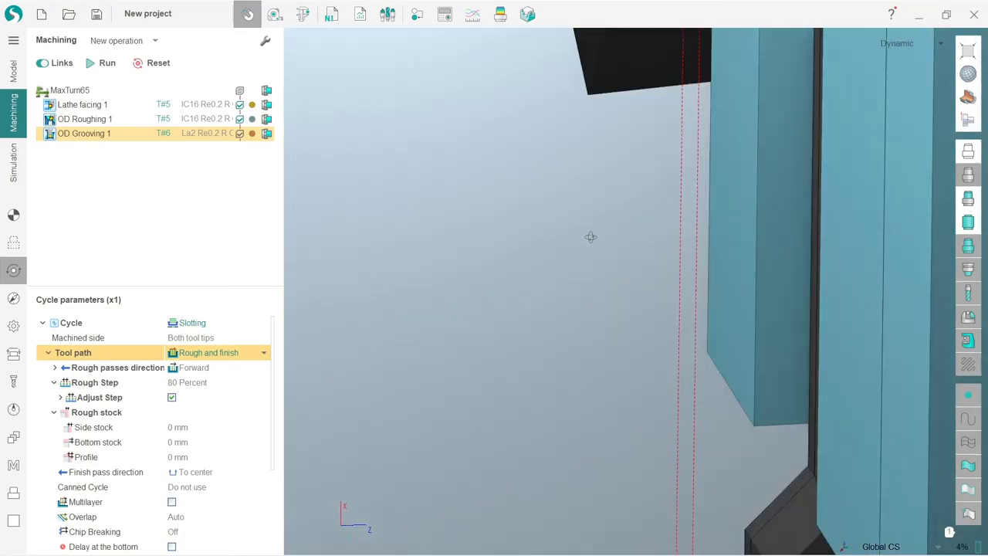
# Simulate the OD Grooving 1 operation and watch the grooving tool cut the relief groove.
pyautogui.scroll(5, 596, 302)
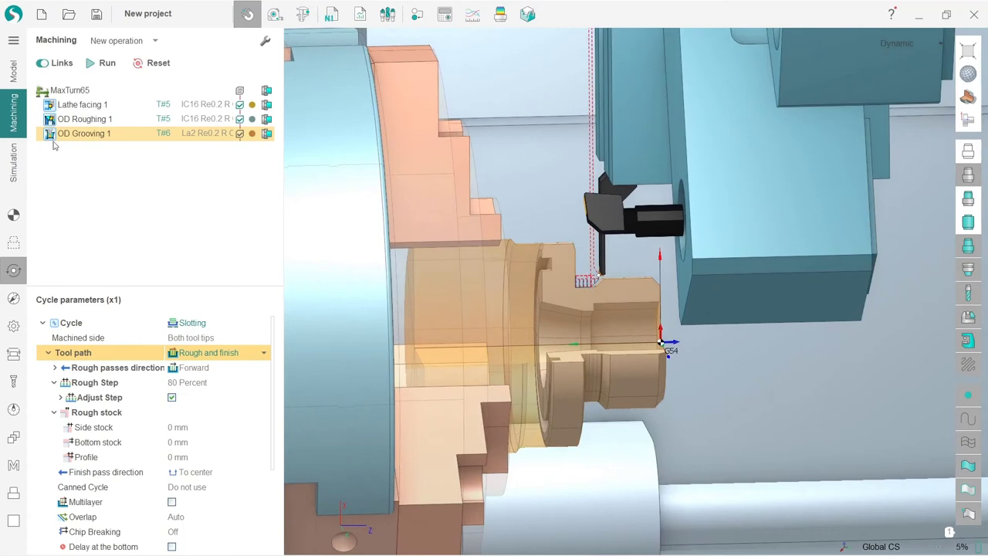
pyautogui.click(13, 162)
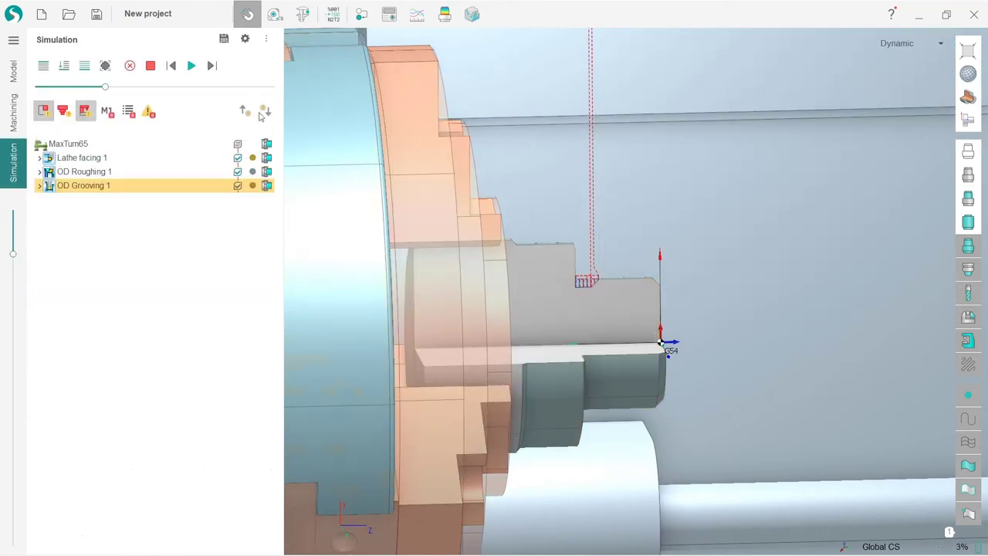
pyautogui.click(192, 67)
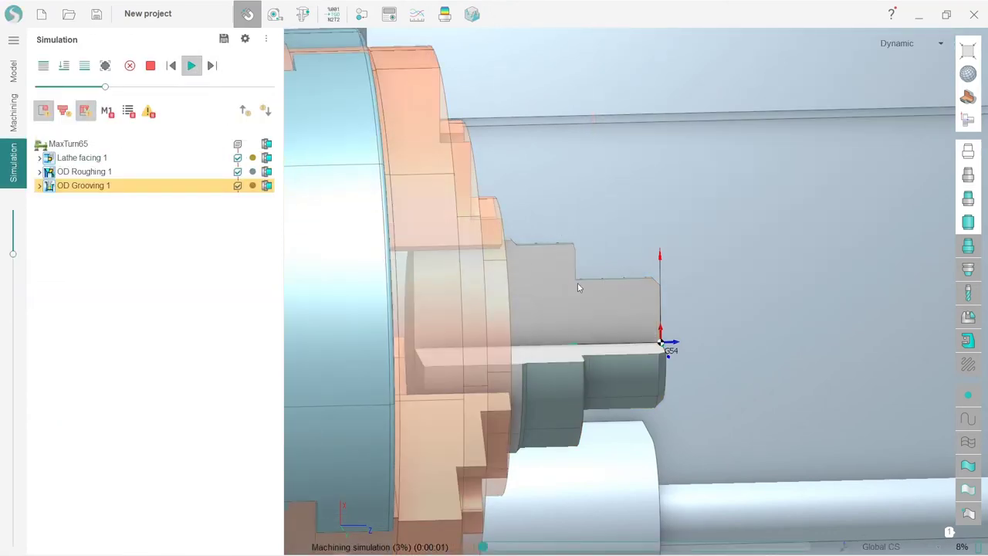
pyautogui.moveTo(580, 289); pyautogui.dragTo(547, 341, button='middle')
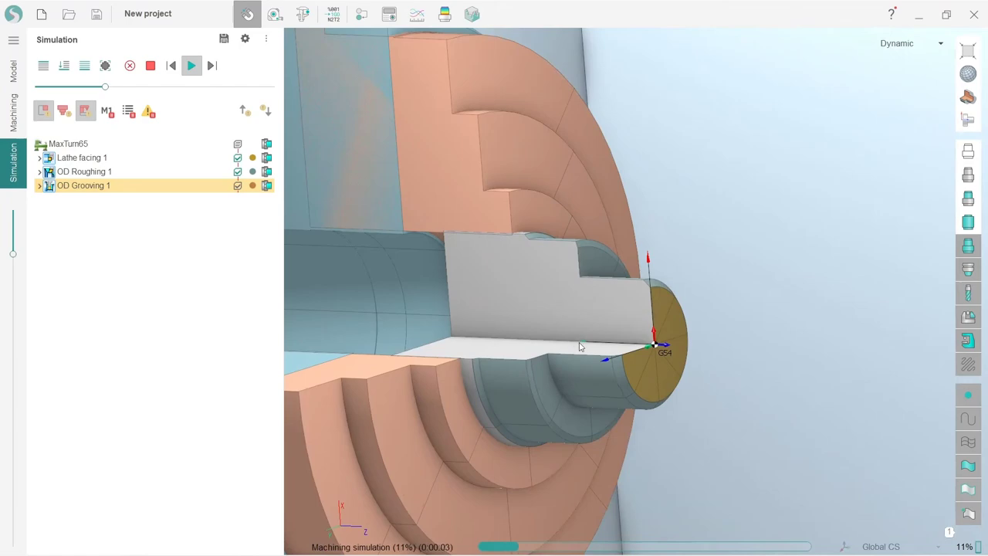
pyautogui.scroll(-6, 581, 346)
pyautogui.scroll(3, 579, 346)
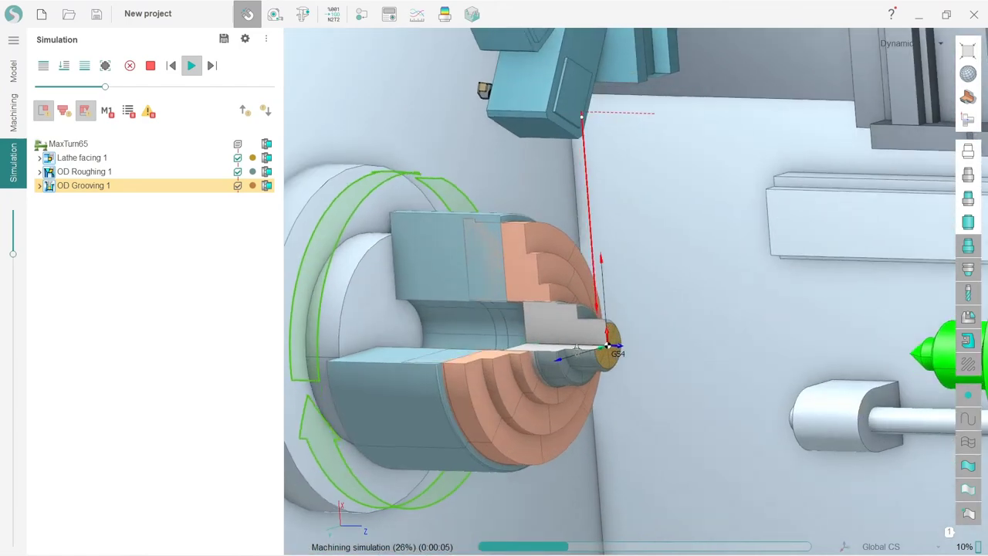
pyautogui.moveTo(575, 346); pyautogui.dragTo(654, 333, button='right')
pyautogui.scroll(3, 580, 335)
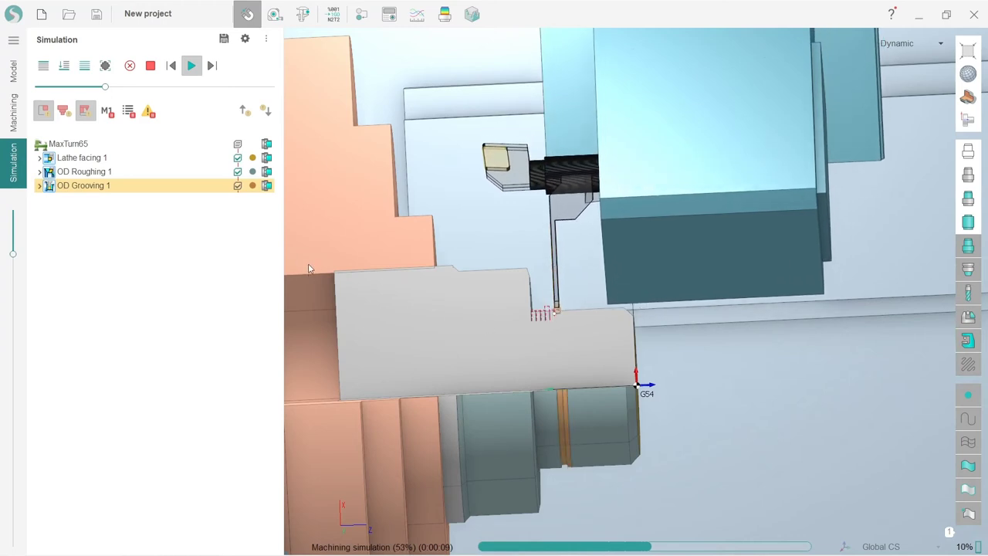
# Examine the simulated groove's stepped floor and angled side up close as the grooving simulation runs.
pyautogui.moveTo(598, 366)
pyautogui.mouseDown(button='right')
pyautogui.moveTo(588, 356)
pyautogui.moveTo(597, 357)
pyautogui.mouseUp(button='right')
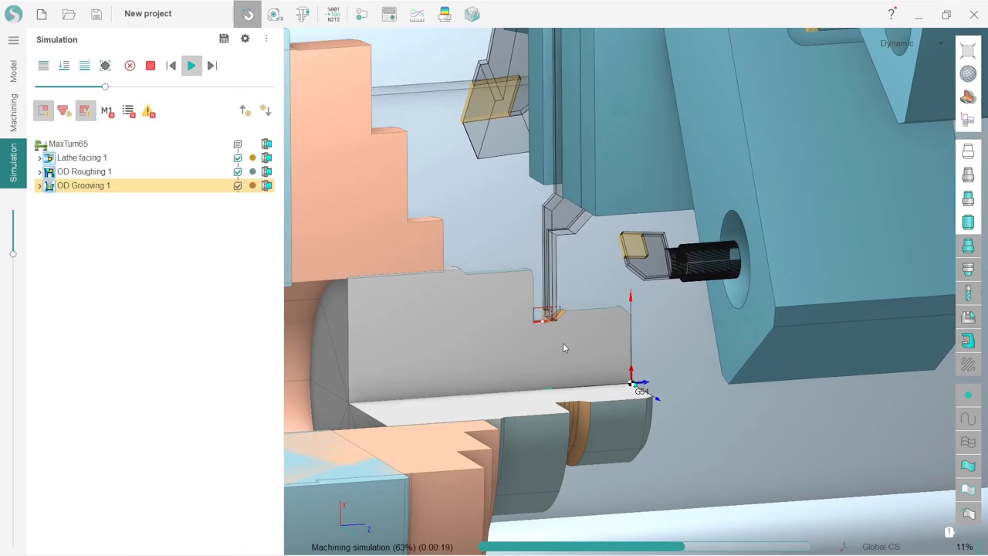
pyautogui.scroll(5, 556, 312)
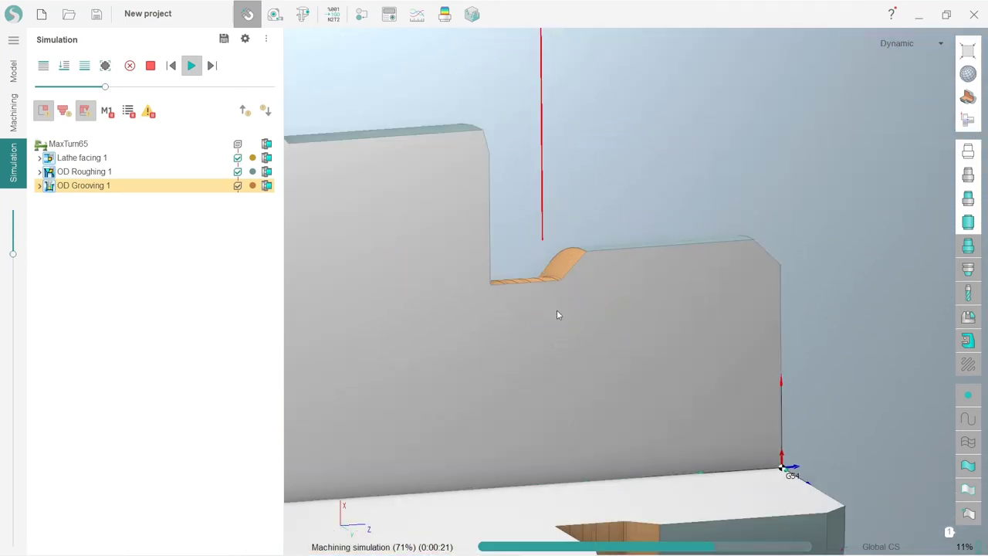
pyautogui.moveTo(548, 265); pyautogui.dragTo(515, 342, button='middle')
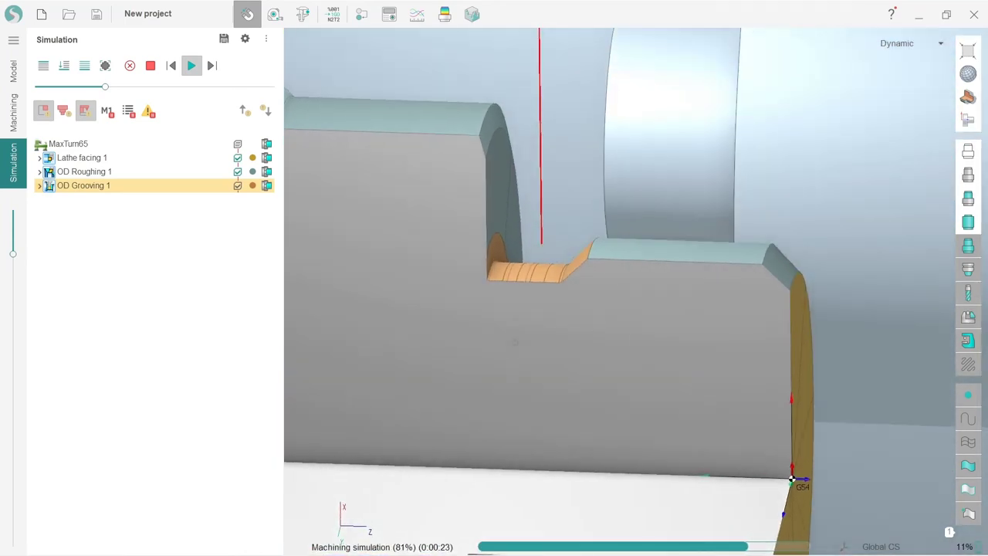
pyautogui.scroll(-5, 514, 341)
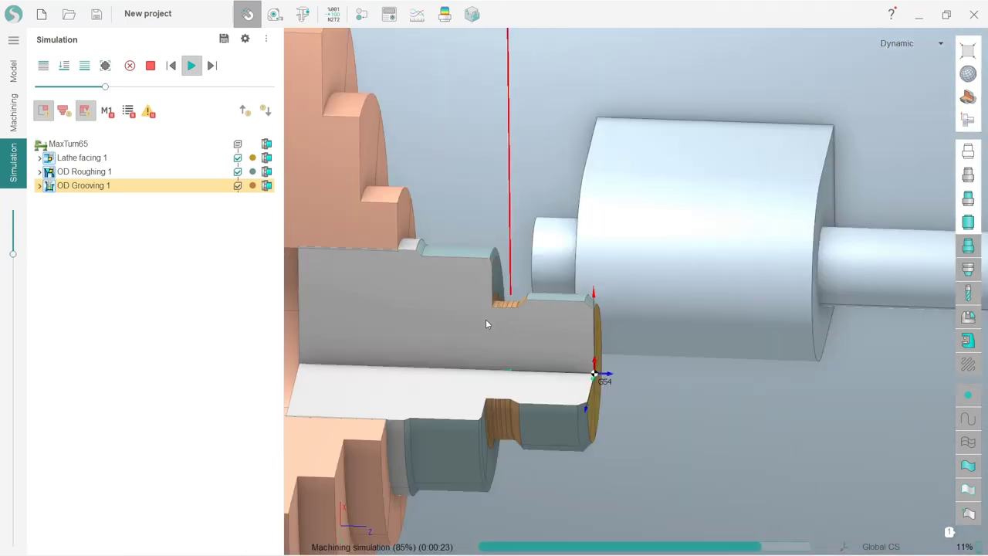
# In the OD grooving job assignment, swap the groove contour's start and end points and swap them back.
pyautogui.click(13, 112)
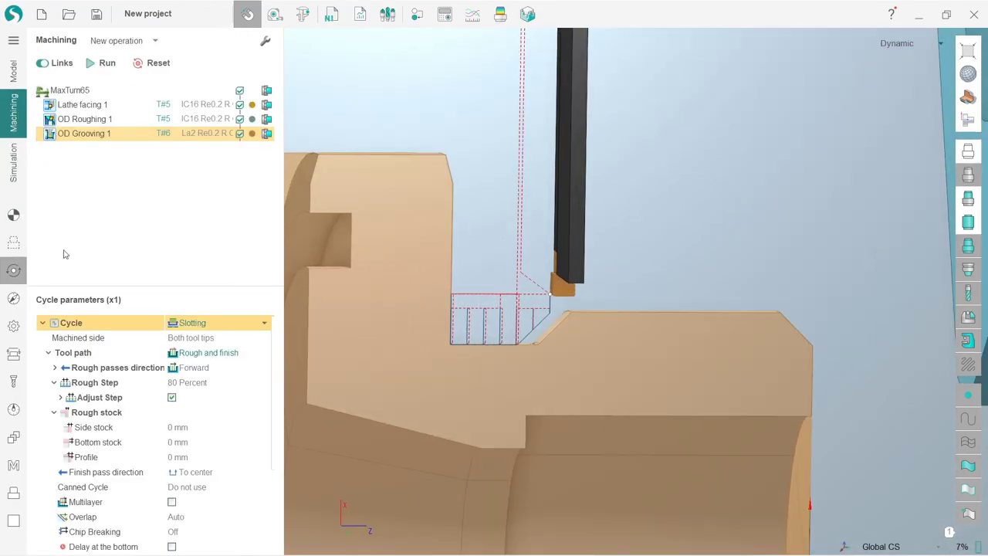
pyautogui.click(14, 243)
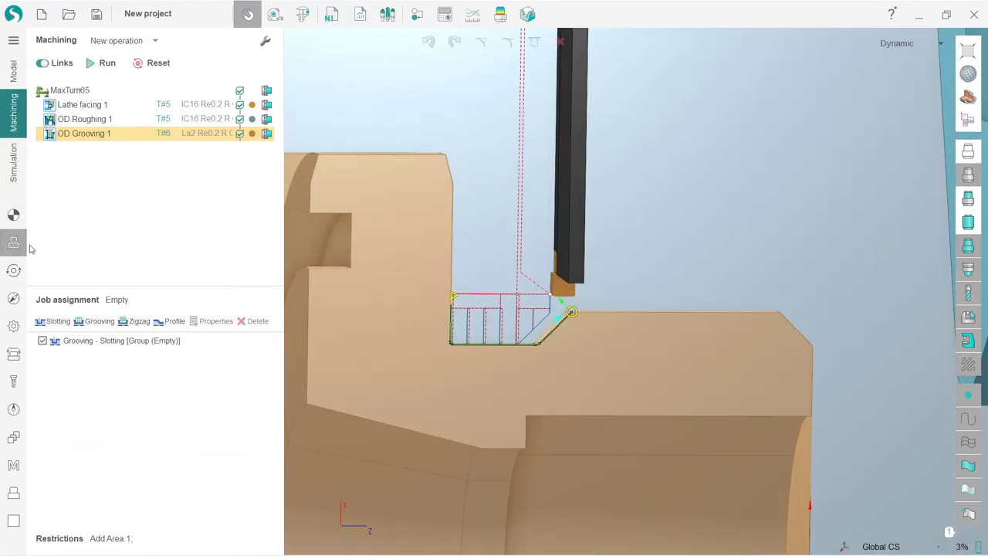
pyautogui.scroll(3, 505, 348)
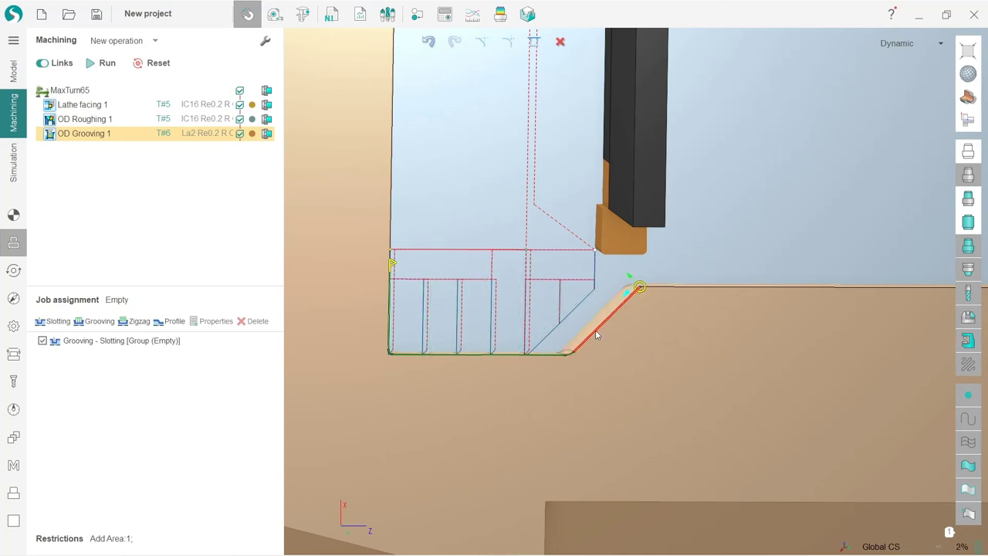
pyautogui.click(627, 296)
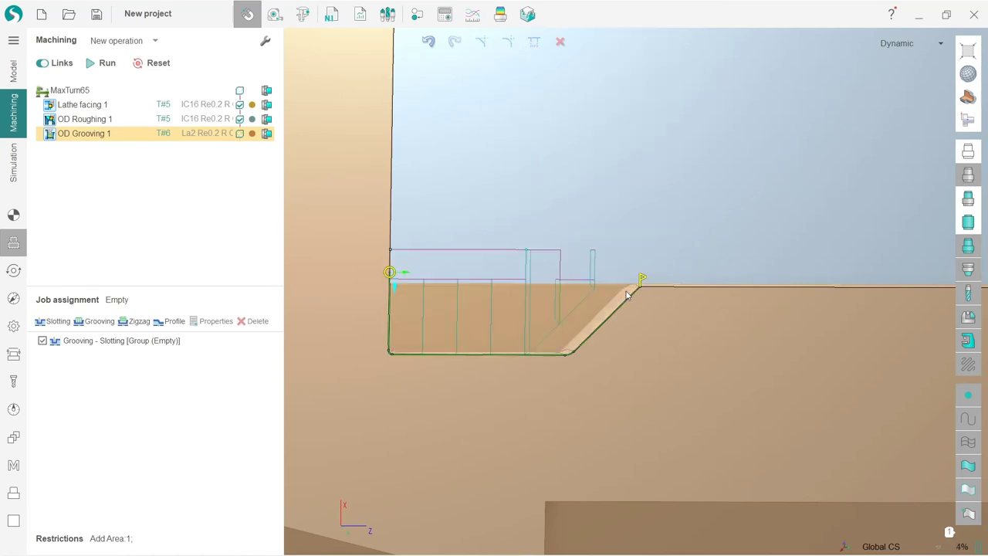
pyautogui.click(394, 288)
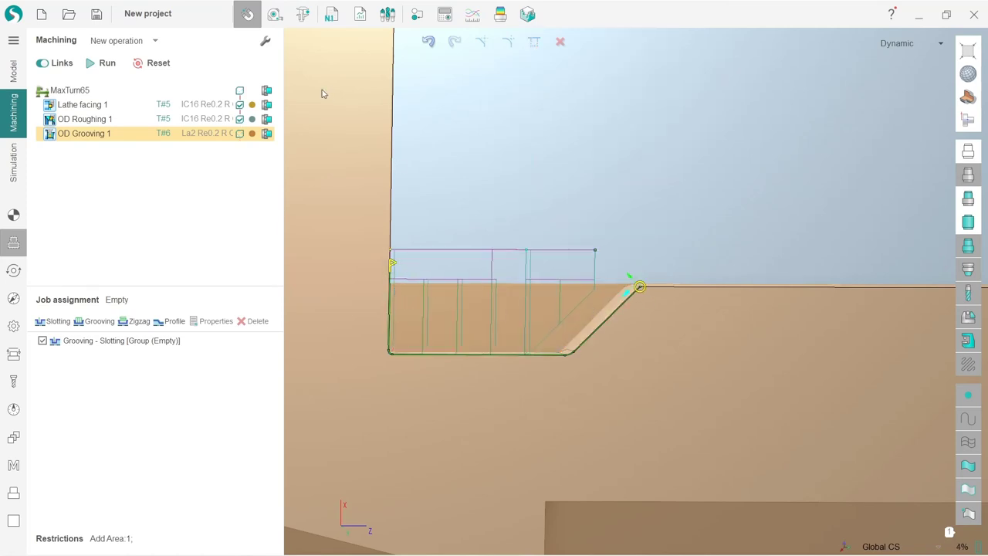
# Recalculate the OD grooving toolpath and examine its passes against the groove's wall, floor and angled side.
pyautogui.click(107, 63)
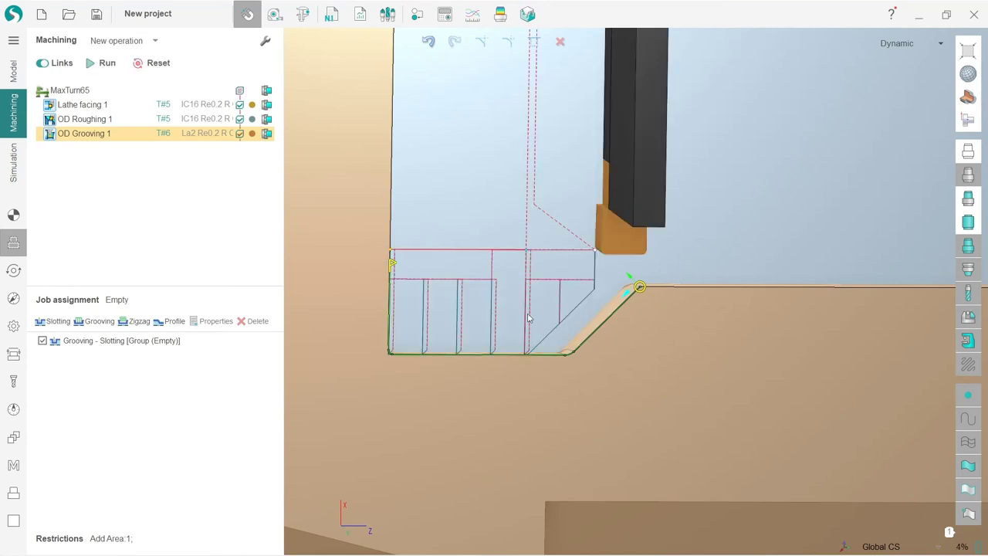
pyautogui.moveTo(698, 335); pyautogui.dragTo(588, 334, button='middle')
pyautogui.scroll(-4, 557, 332)
pyautogui.scroll(4, 500, 325)
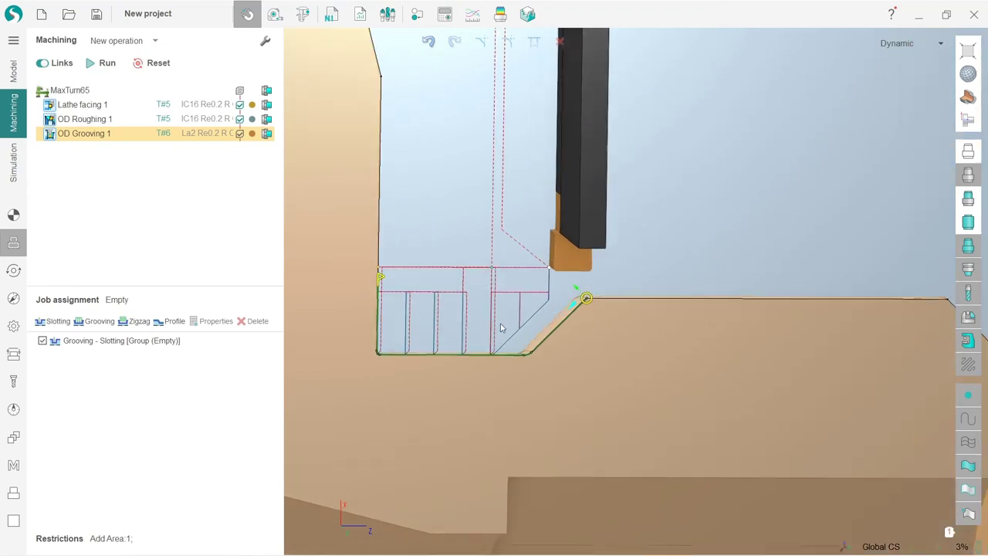
pyautogui.scroll(5, 548, 359)
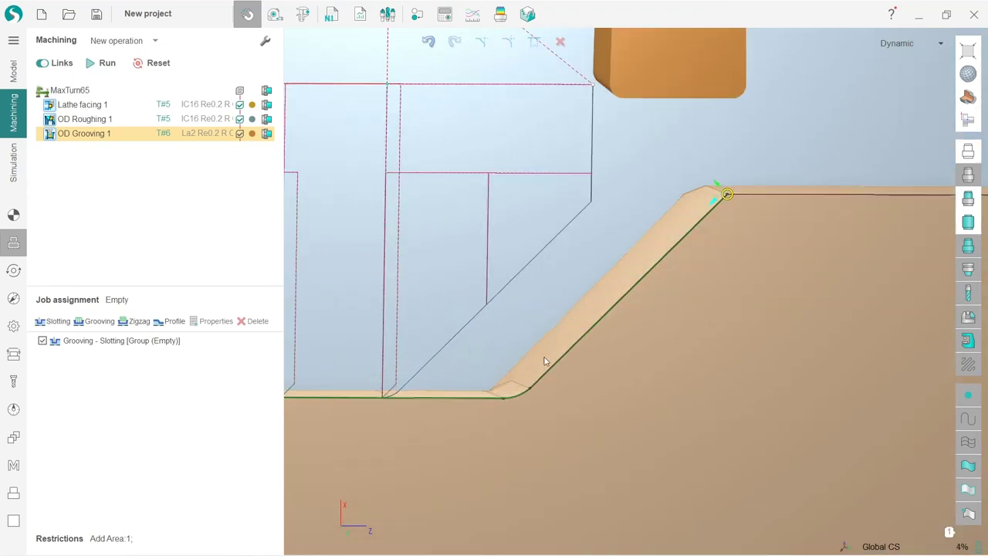
pyautogui.scroll(-2, 544, 400)
pyautogui.scroll(-2, 537, 406)
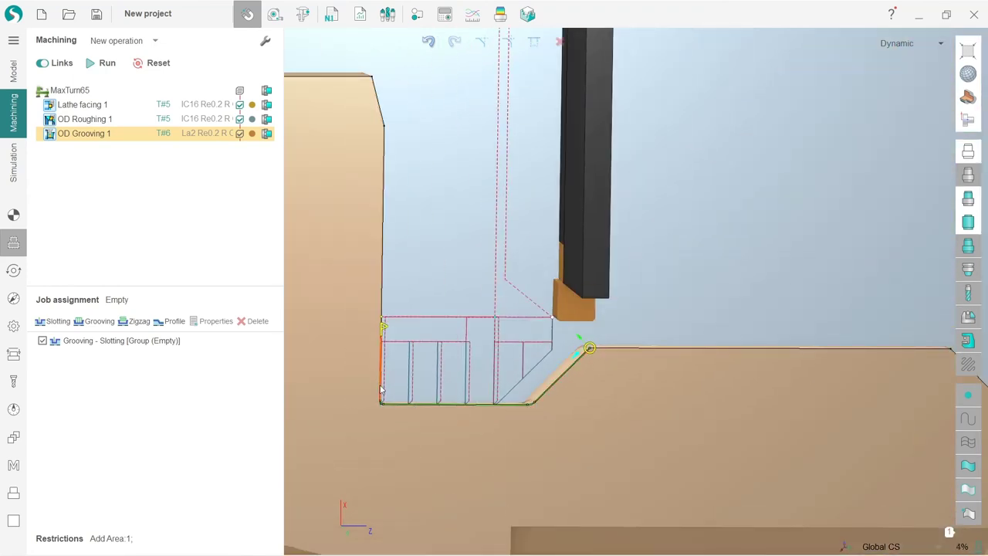
pyautogui.scroll(2, 381, 386)
pyautogui.scroll(-6, 506, 429)
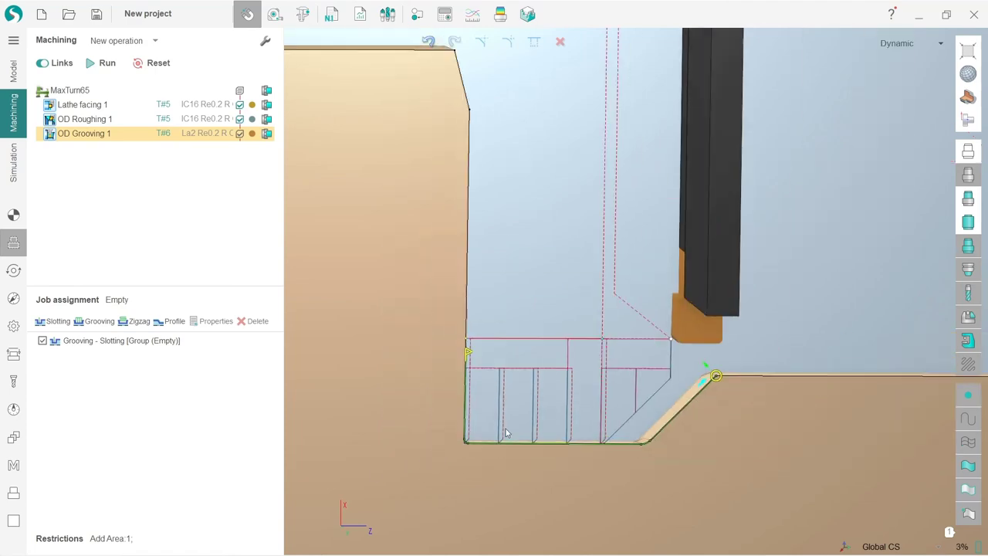
pyautogui.moveTo(648, 433); pyautogui.dragTo(659, 459, button='middle')
pyautogui.moveTo(650, 466); pyautogui.dragTo(648, 429, button='right')
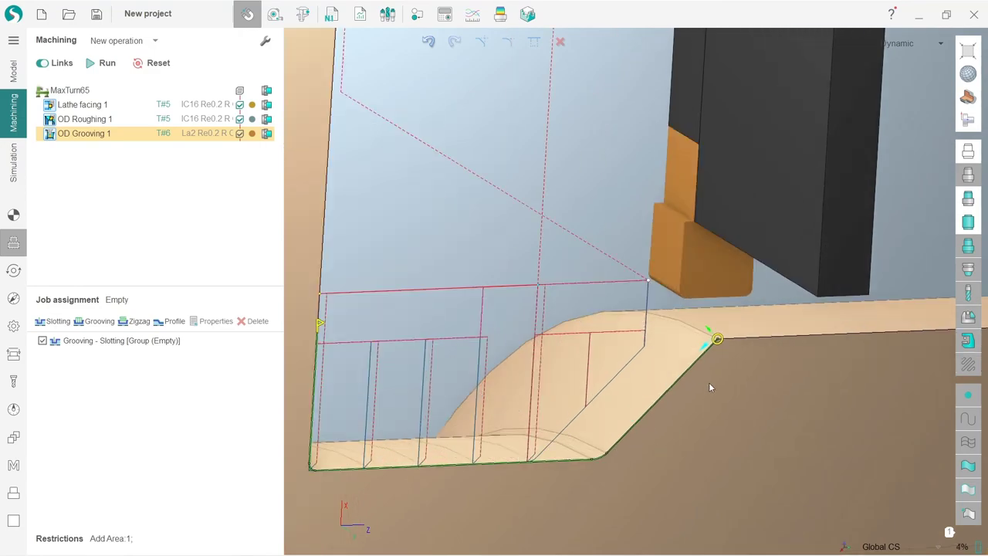